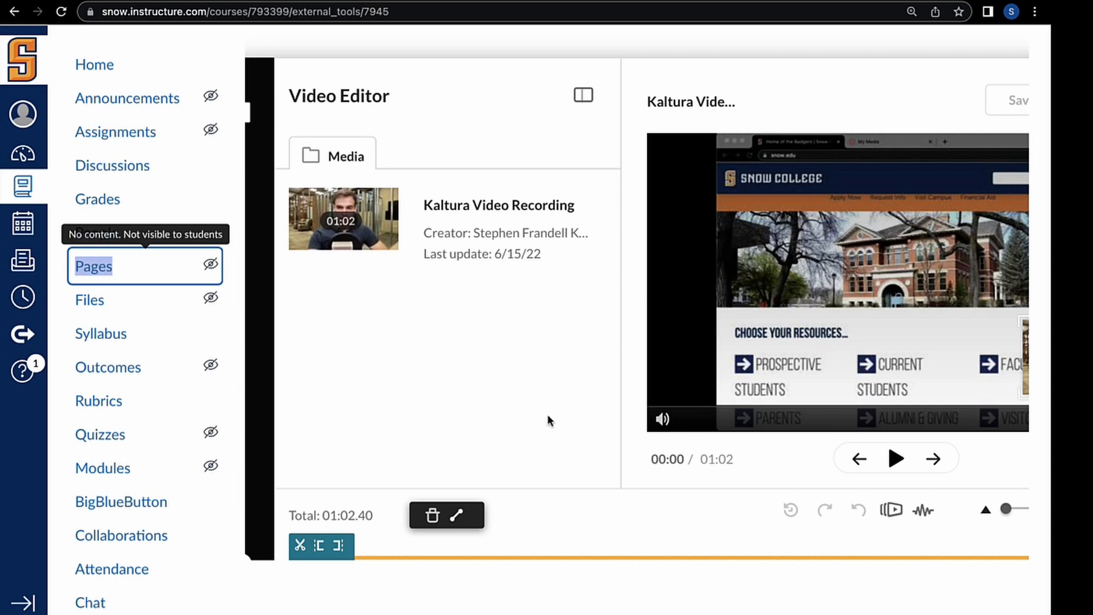
# - Look over the video editor's media list, preview player, save options and audio timeline
pyautogui.scroll(-2, 625, 364)
pyautogui.hscroll(3, 628, 369)
pyautogui.scroll(2, 628, 370)
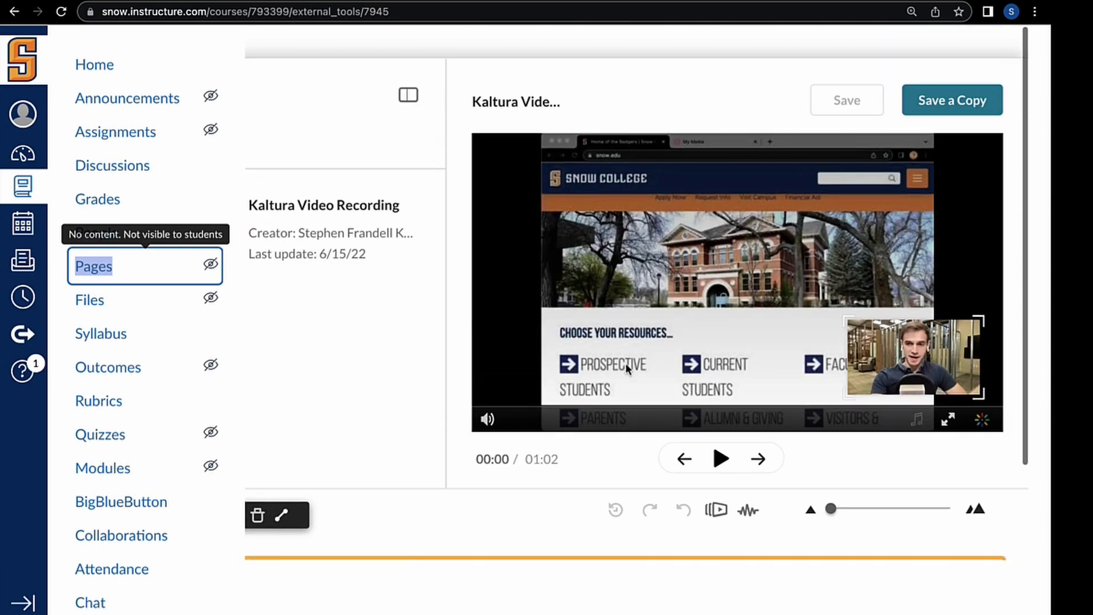
pyautogui.hscroll(-4, 628, 369)
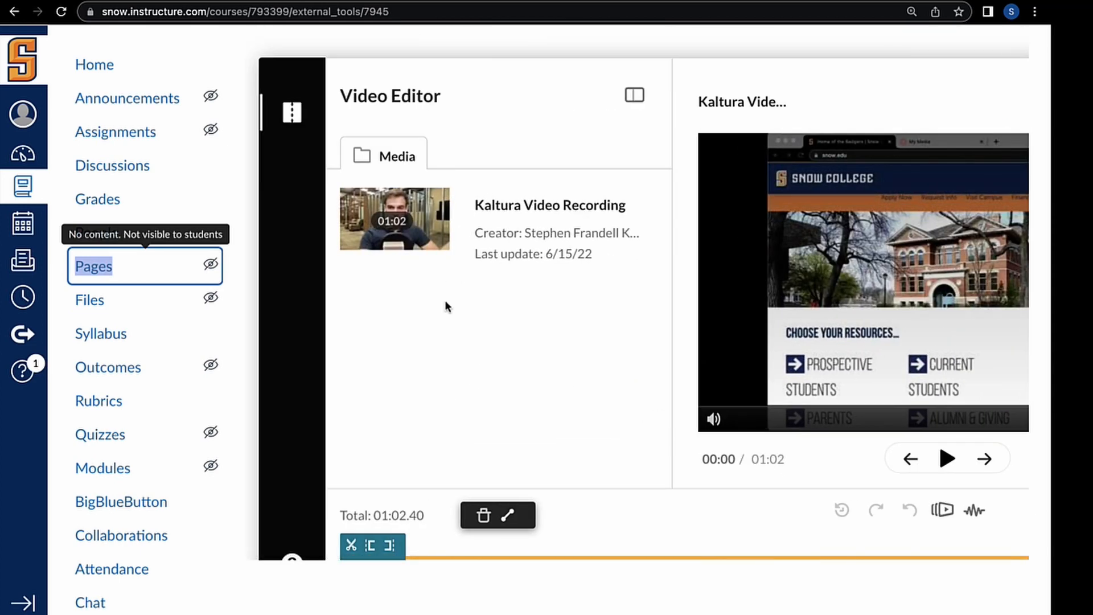
pyautogui.hscroll(4, 463, 298)
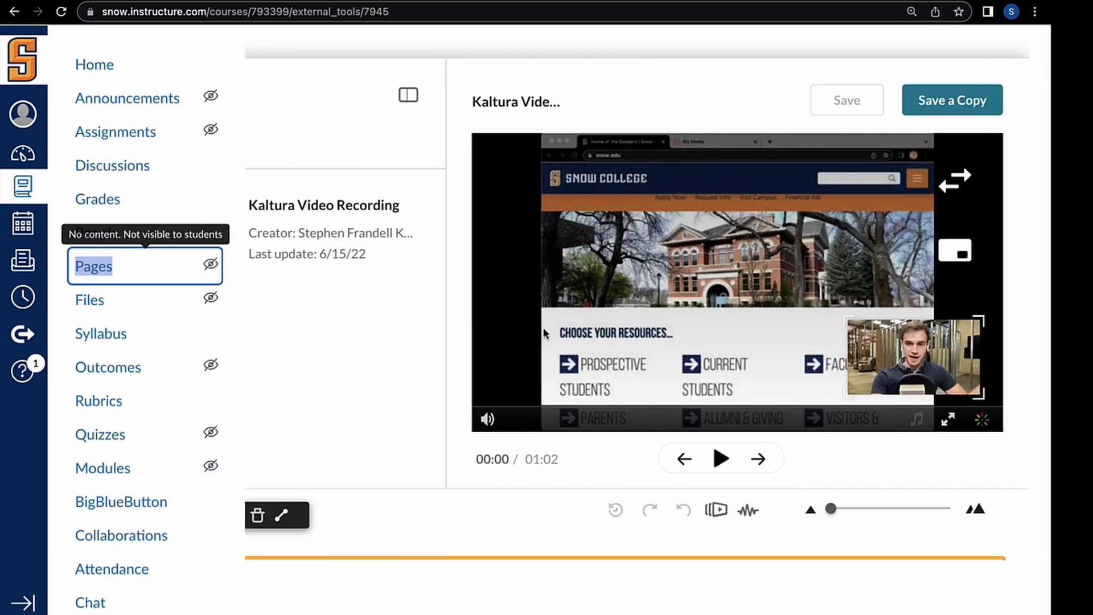
pyautogui.scroll(-2, 551, 289)
pyautogui.hscroll(-4, 431, 410)
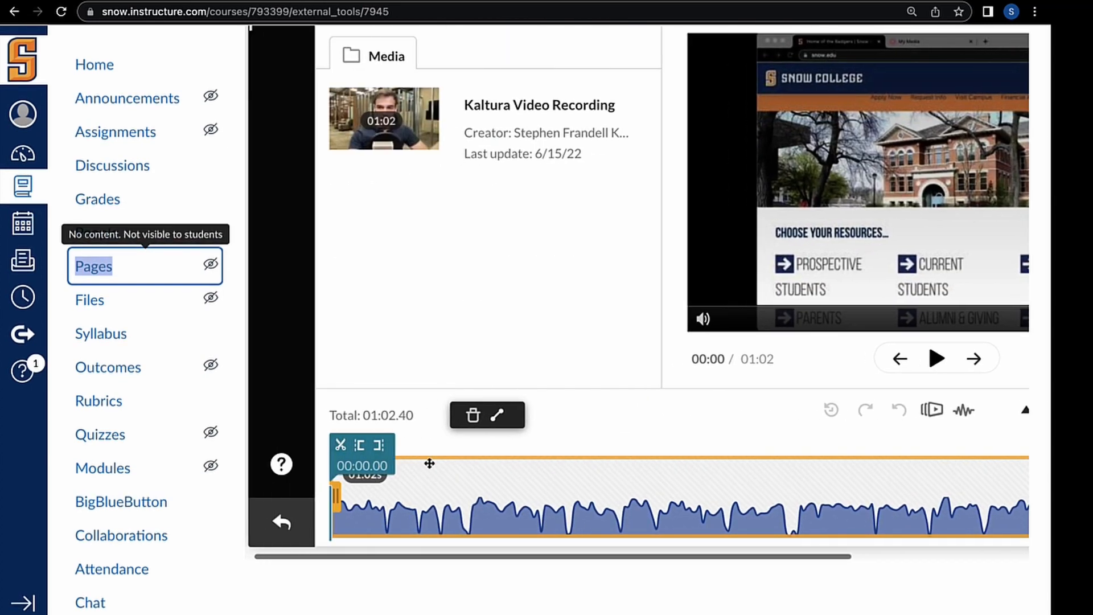
pyautogui.hscroll(3, 429, 463)
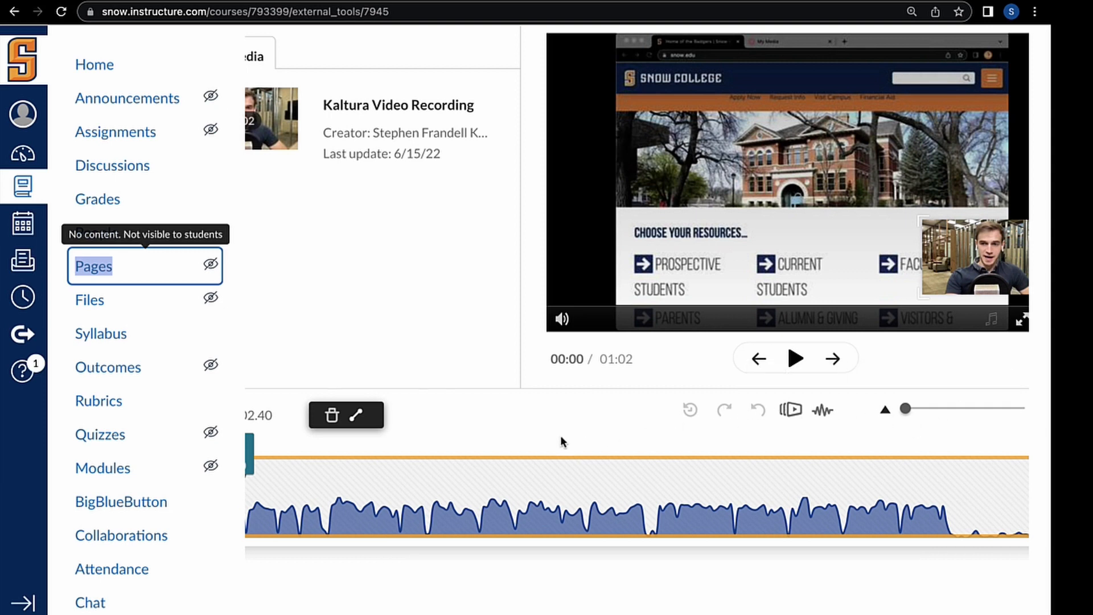
pyautogui.hscroll(-3, 561, 437)
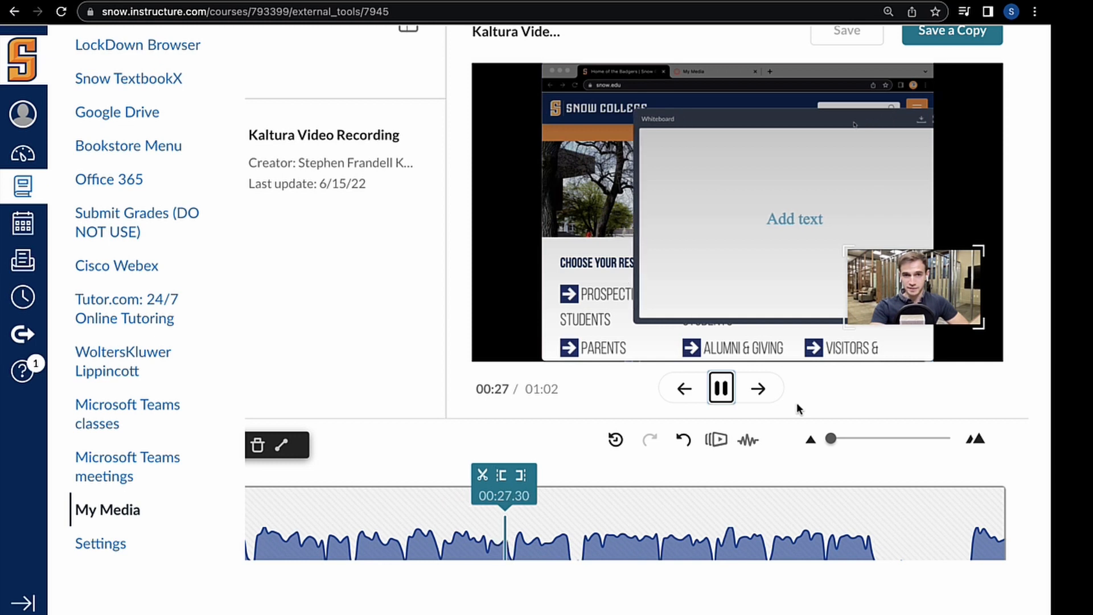
# - Play back the whiteboard portion of the recording to find the cut point and split the clip at 00:22.83
pyautogui.click(733, 394)
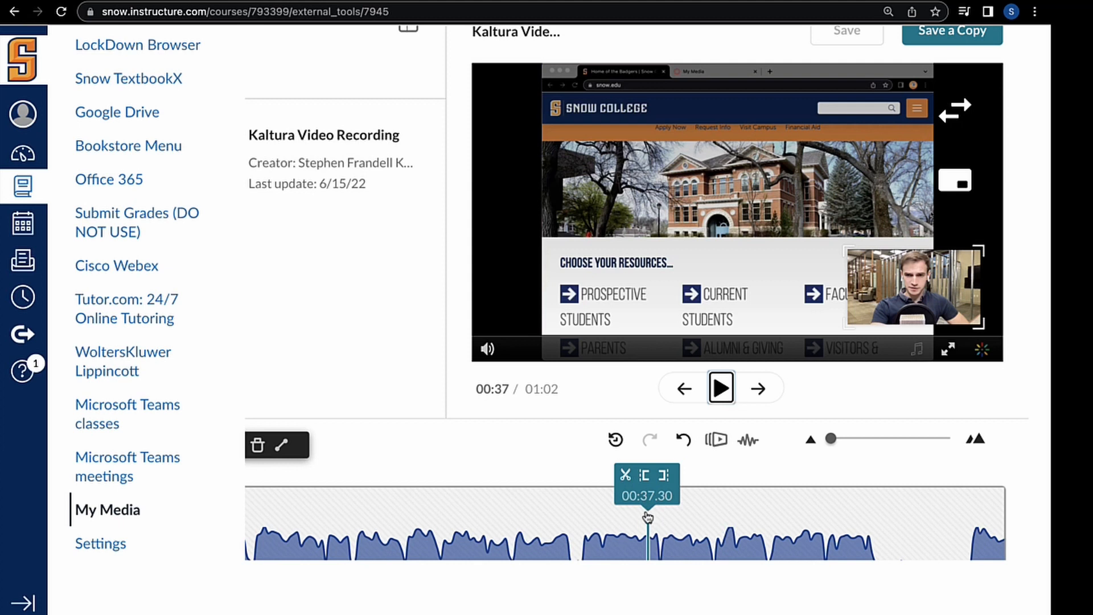
pyautogui.click(605, 514)
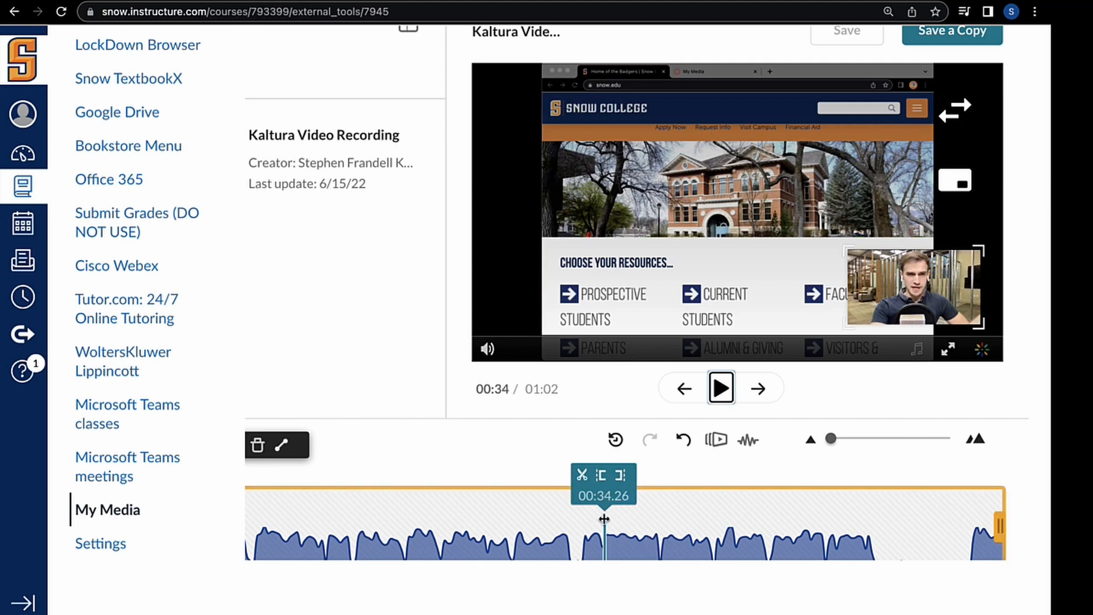
pyautogui.moveTo(604, 519); pyautogui.dragTo(402, 517)
pyautogui.press('space')
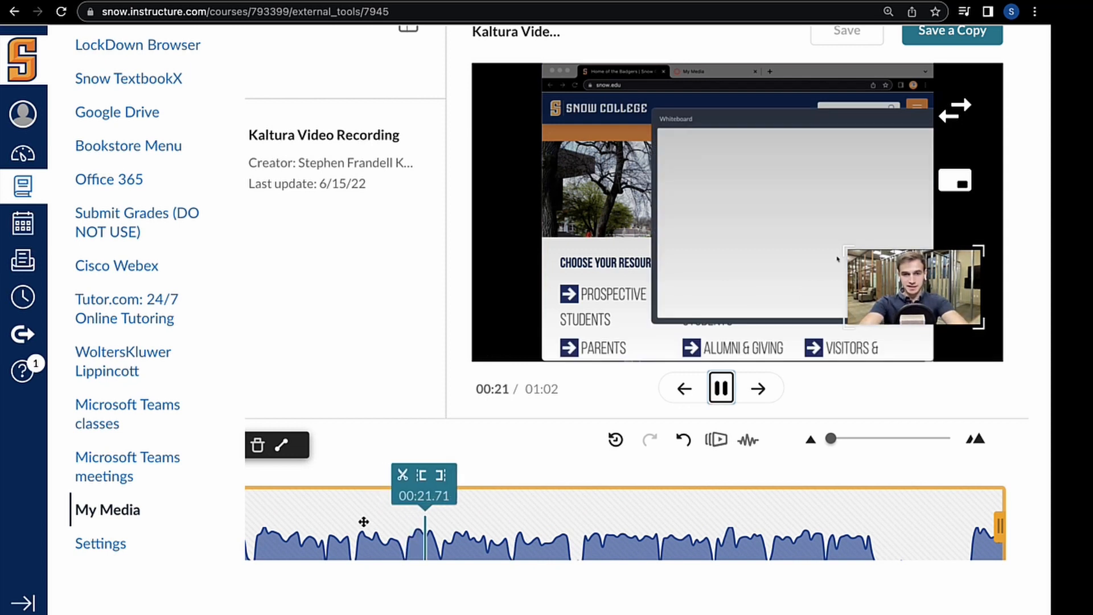
pyautogui.press('space')
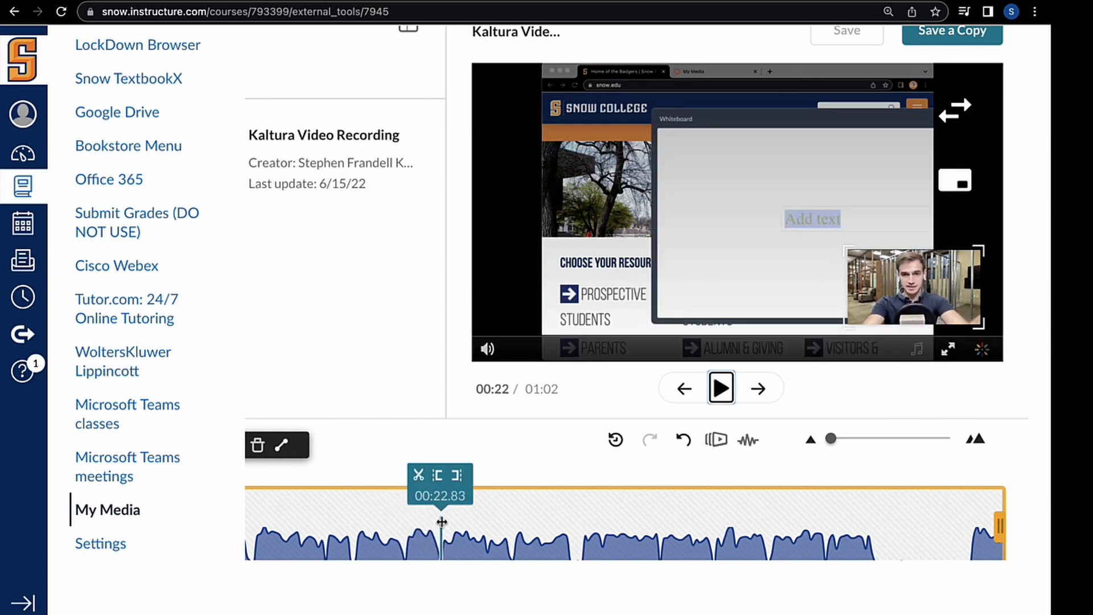
pyautogui.scroll(-1, 489, 548)
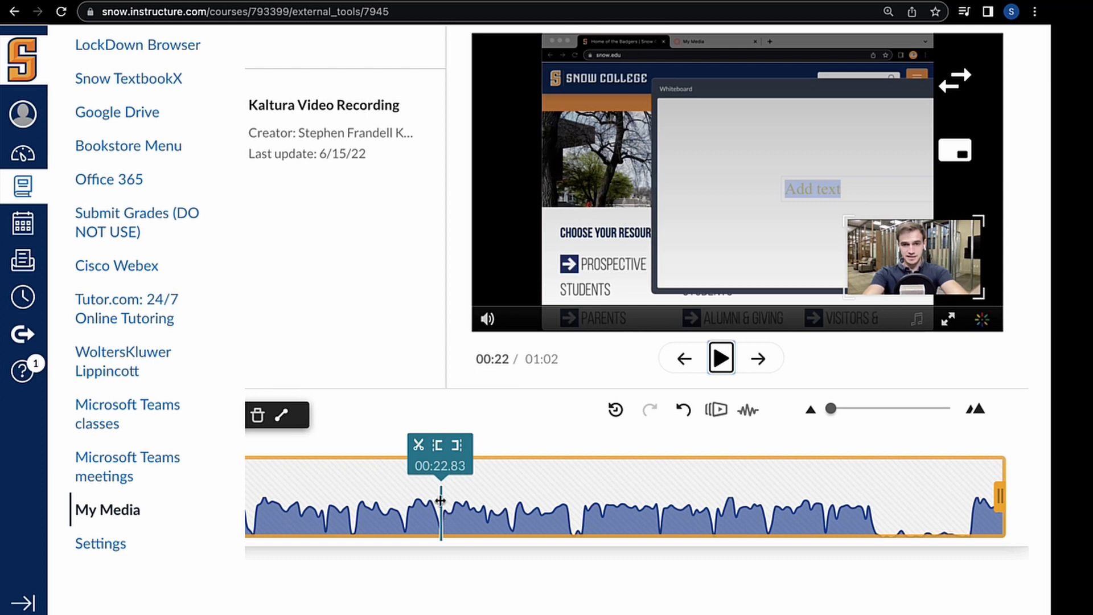
pyautogui.click(419, 445)
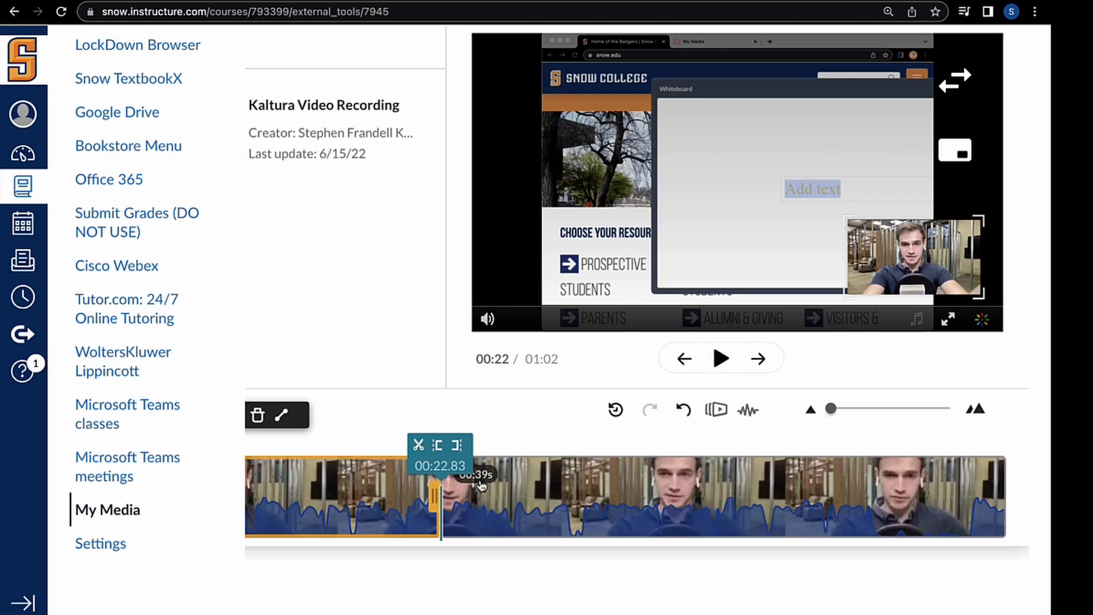
# - Play the second segment from its early part to find the end of the unwanted portion and split it at 00:32.60
pyautogui.click(473, 483)
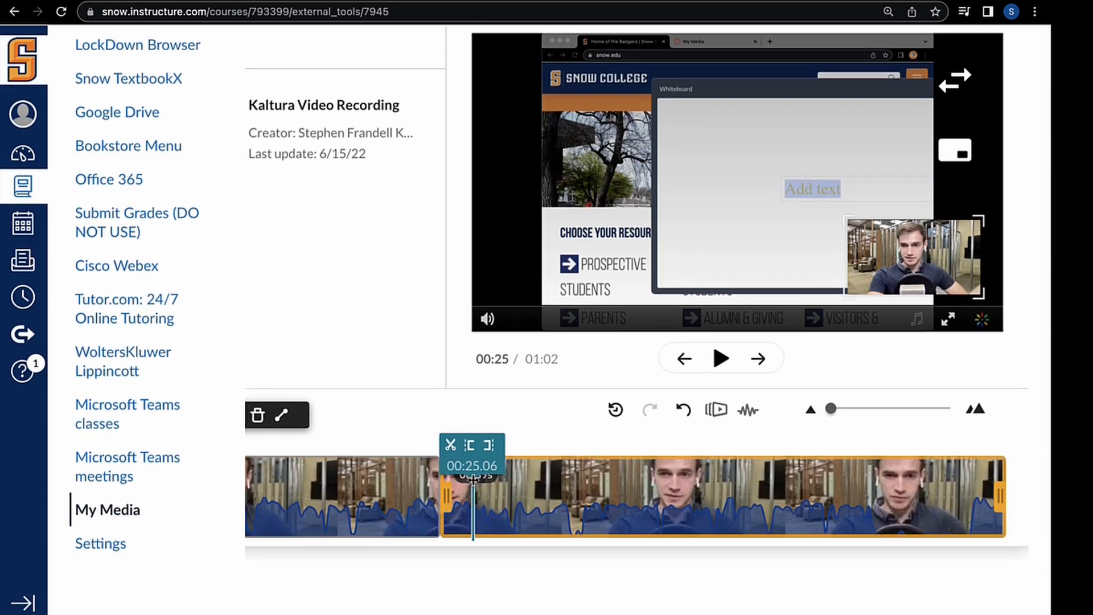
pyautogui.click(380, 489)
pyautogui.click(515, 489)
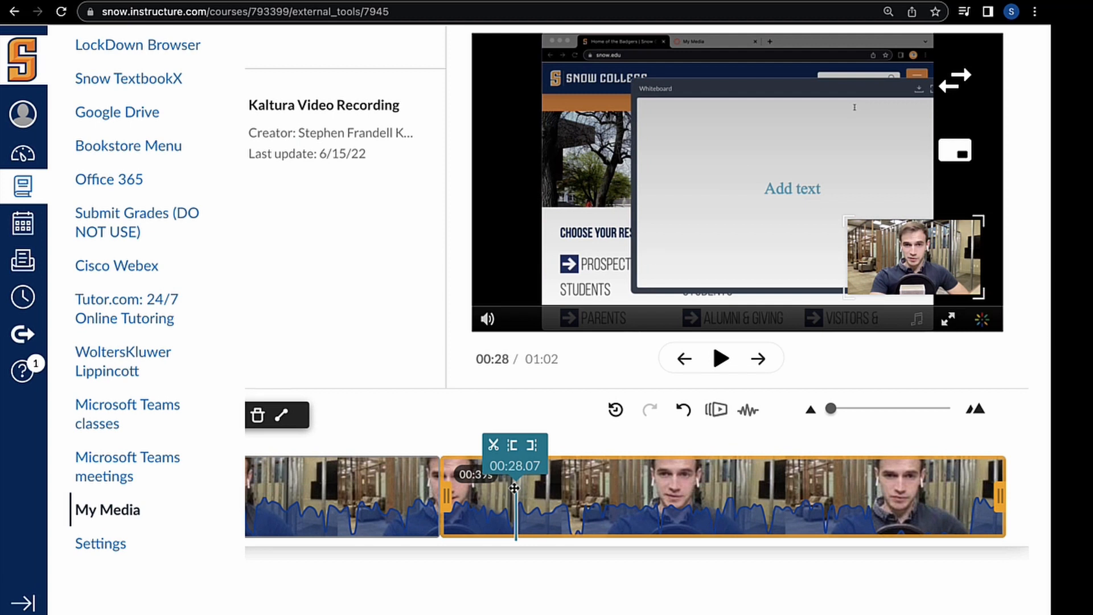
pyautogui.moveTo(513, 489); pyautogui.dragTo(480, 490)
pyautogui.press('space')
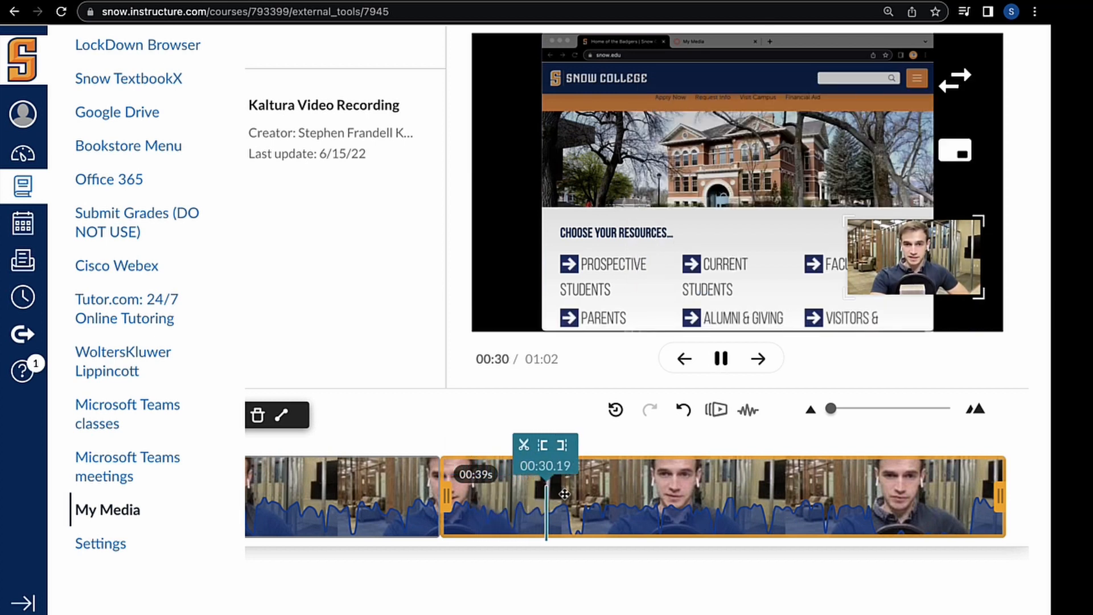
pyautogui.press('space')
pyautogui.click(559, 444)
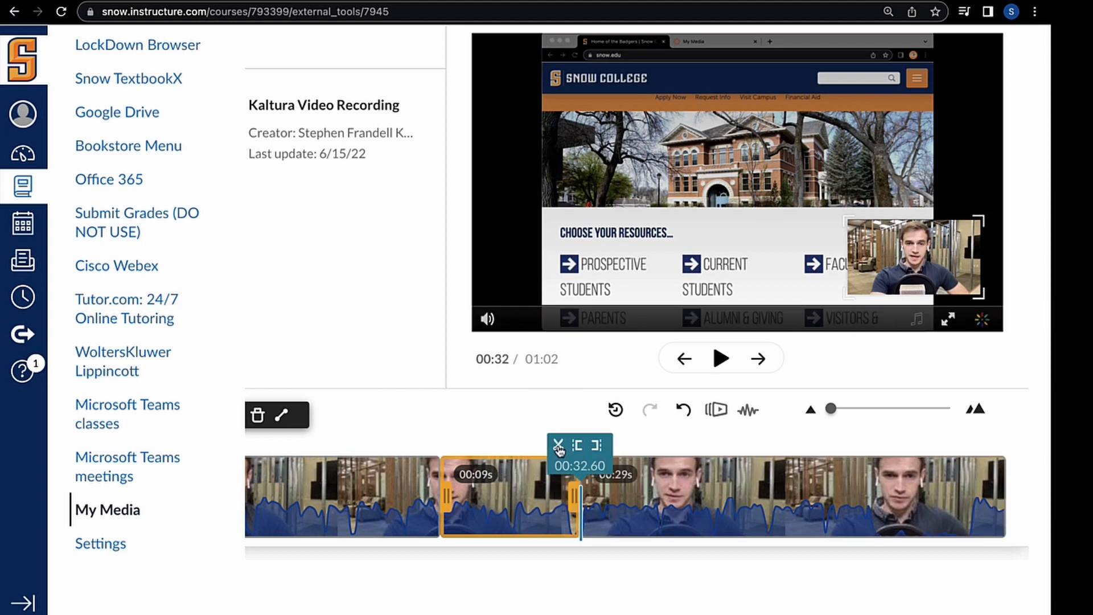
# - Delete the 9-second middle segment from the timeline
pyautogui.click(516, 482)
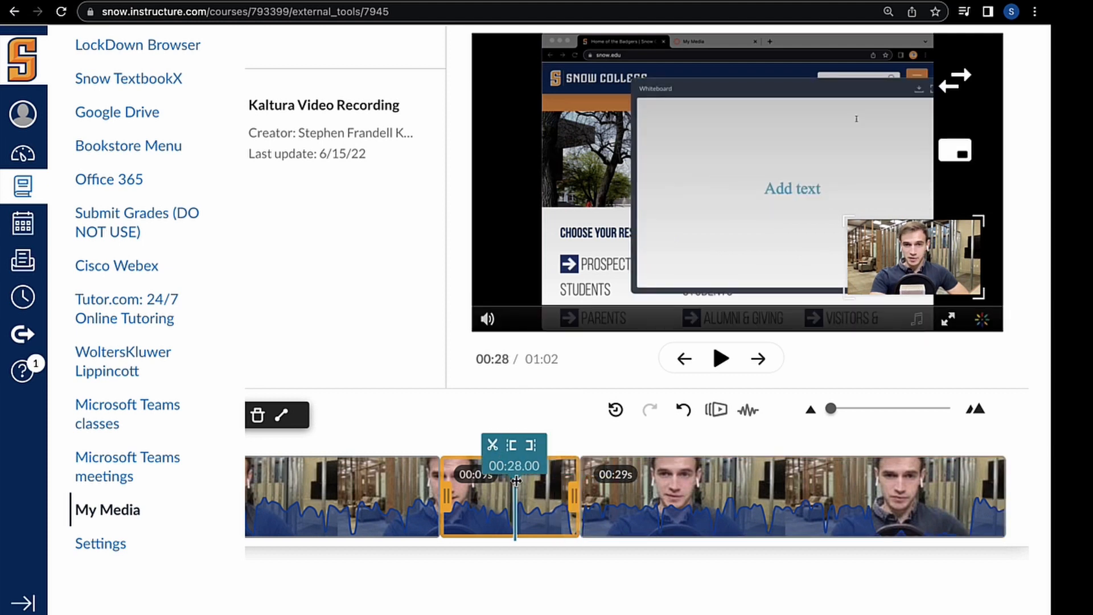
pyautogui.click(622, 491)
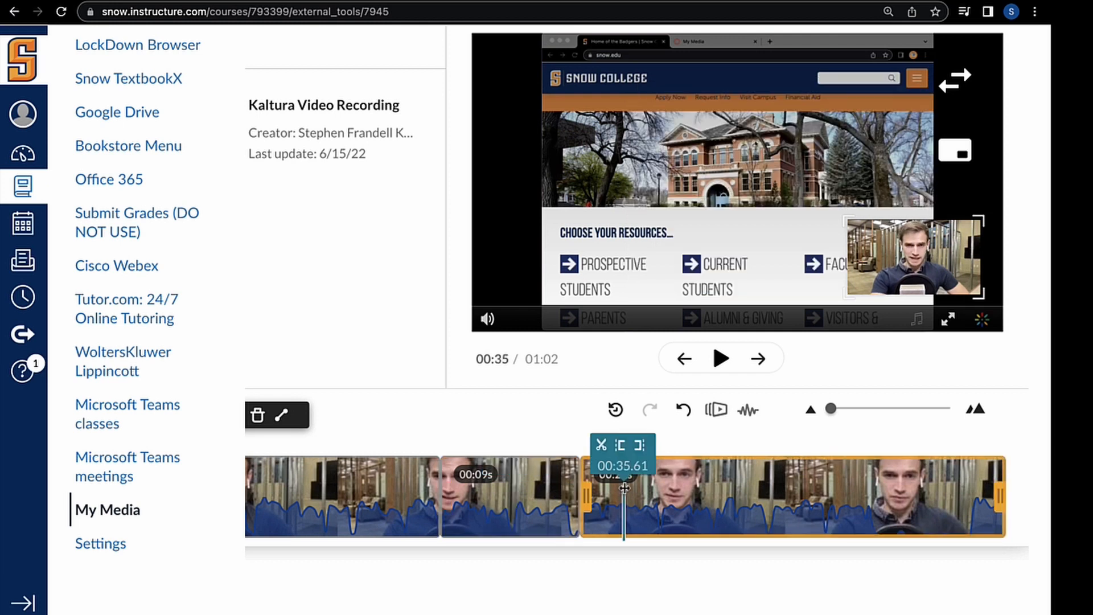
pyautogui.click(524, 488)
pyautogui.press('Delete')
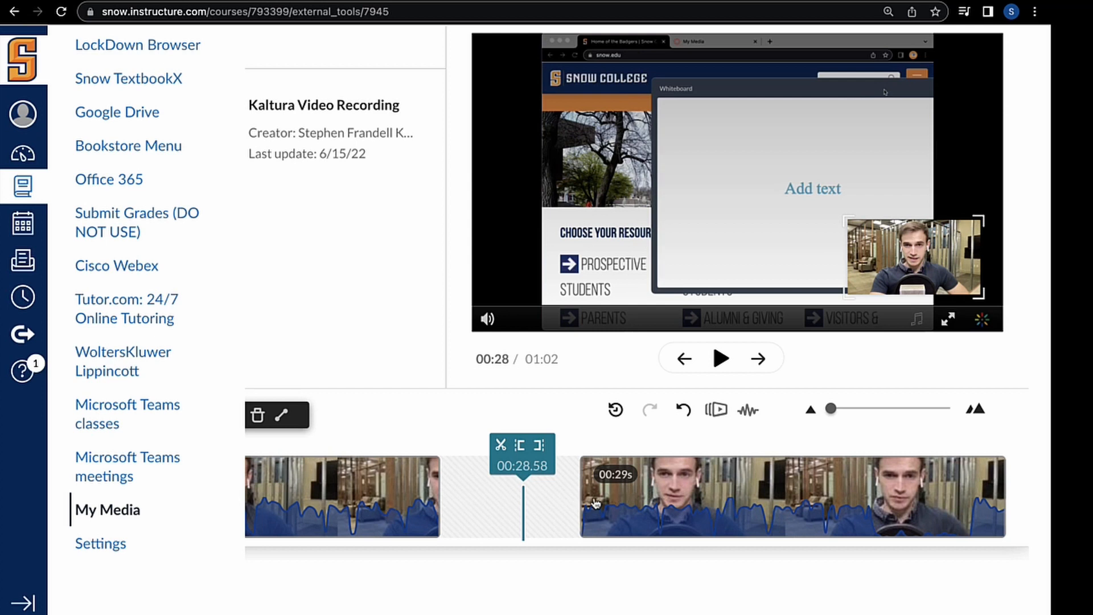
# - Try moving the 29-second clip within the timeline, and undo the moves
pyautogui.click(637, 492)
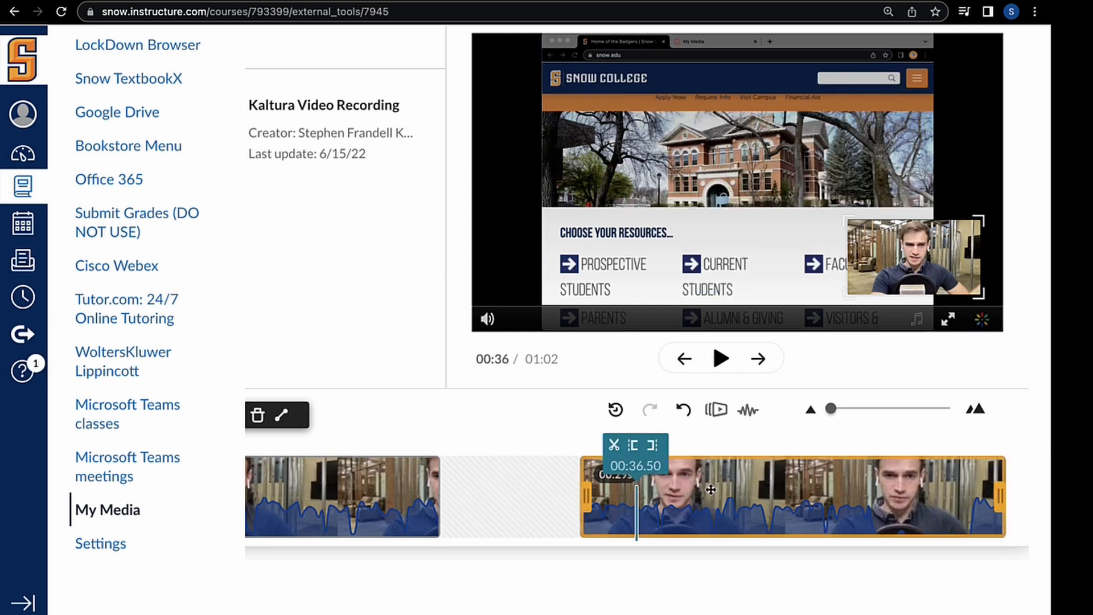
pyautogui.moveTo(710, 489); pyautogui.dragTo(672, 483)
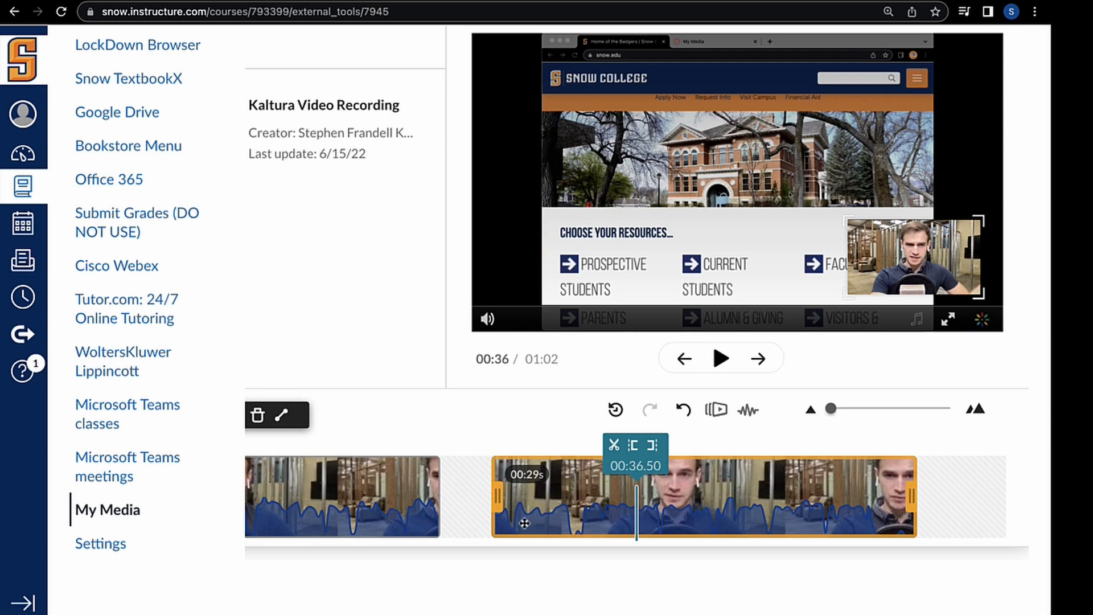
pyautogui.moveTo(701, 492); pyautogui.dragTo(777, 490)
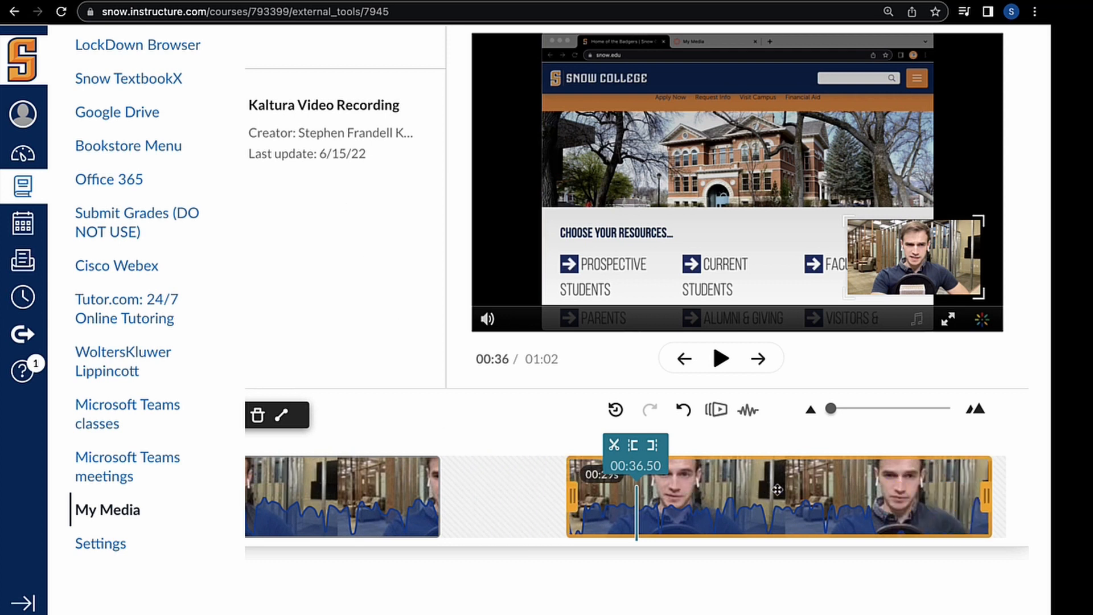
pyautogui.press('super+z')
pyautogui.press('super+shift+z')
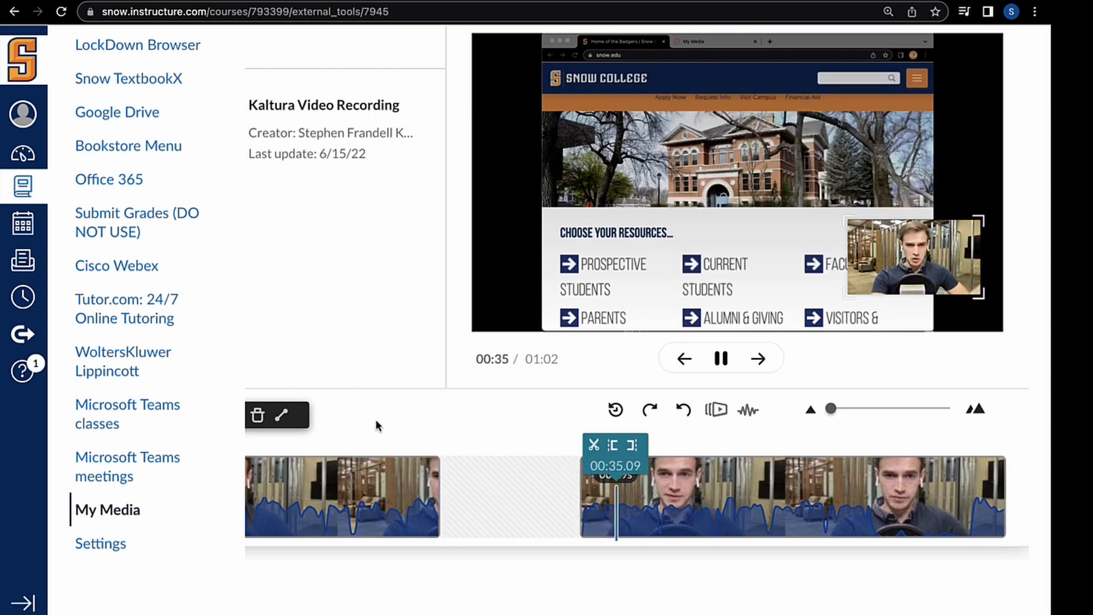
pyautogui.press('space')
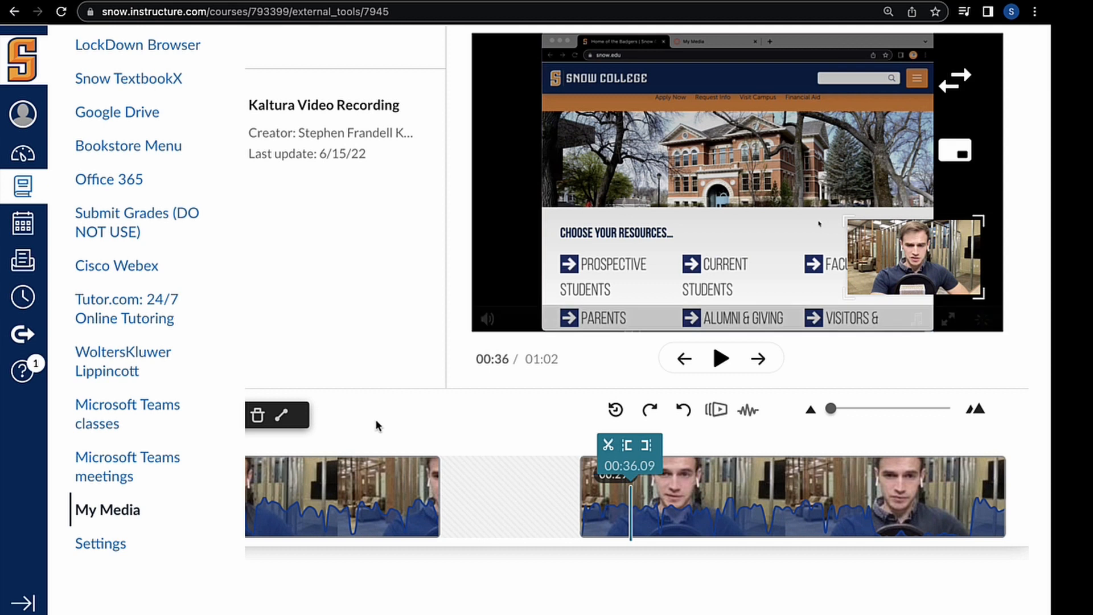
# - Trim the end of the first clip back slightly to about 00:22.65, at the edge of the gap
pyautogui.click(432, 491)
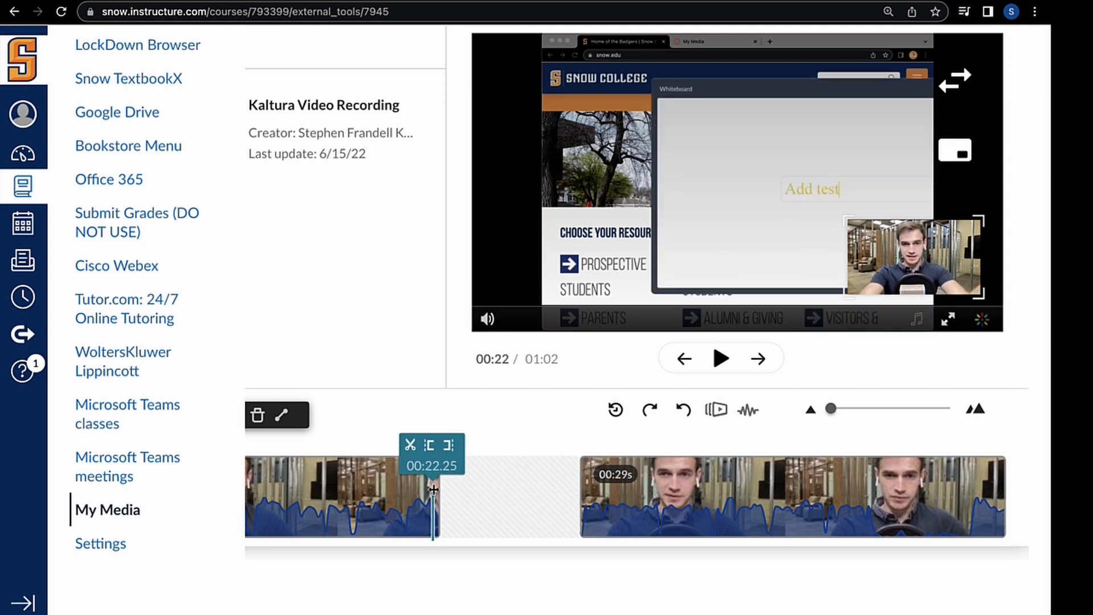
pyautogui.moveTo(437, 488); pyautogui.dragTo(435, 489)
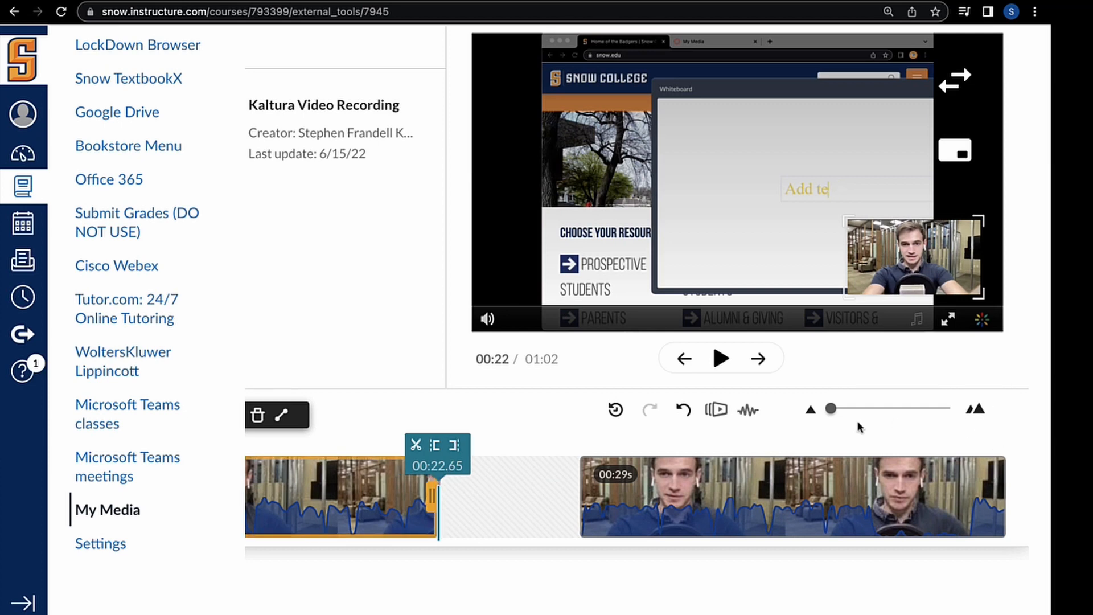
pyautogui.moveTo(837, 408); pyautogui.dragTo(939, 410)
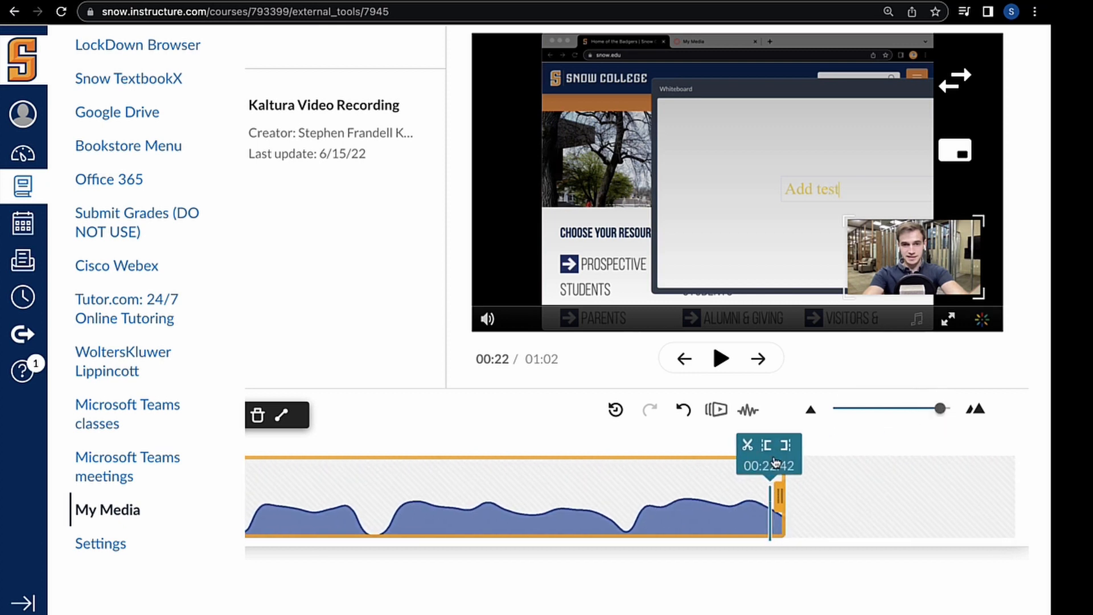
pyautogui.moveTo(768, 508); pyautogui.dragTo(773, 515)
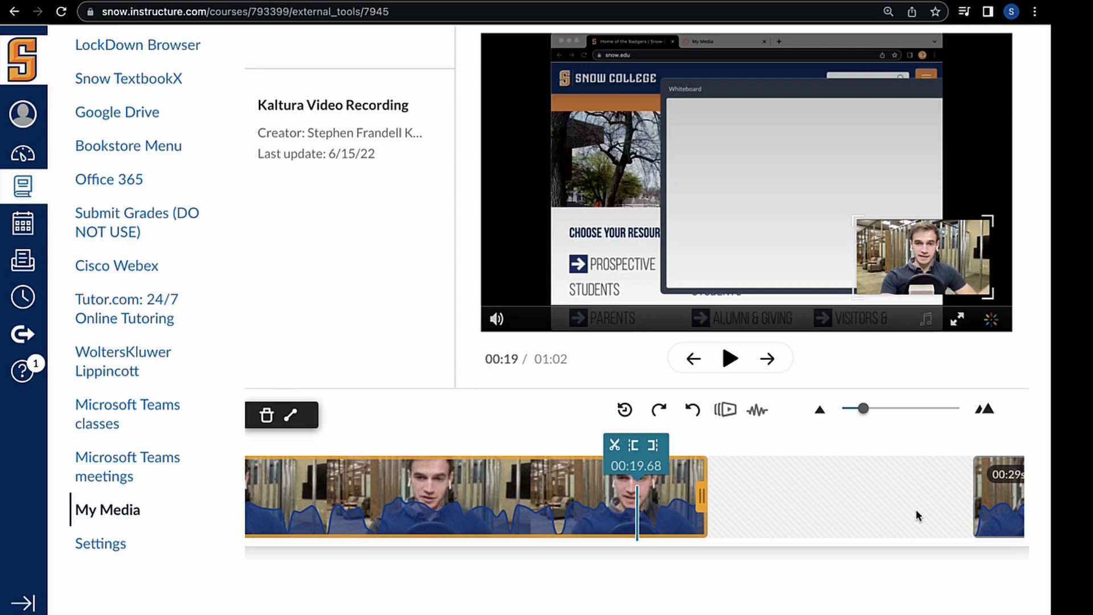
# - Play the video from 00:19.68 across the deleted section to check the transition into the last clip
pyautogui.press('space')
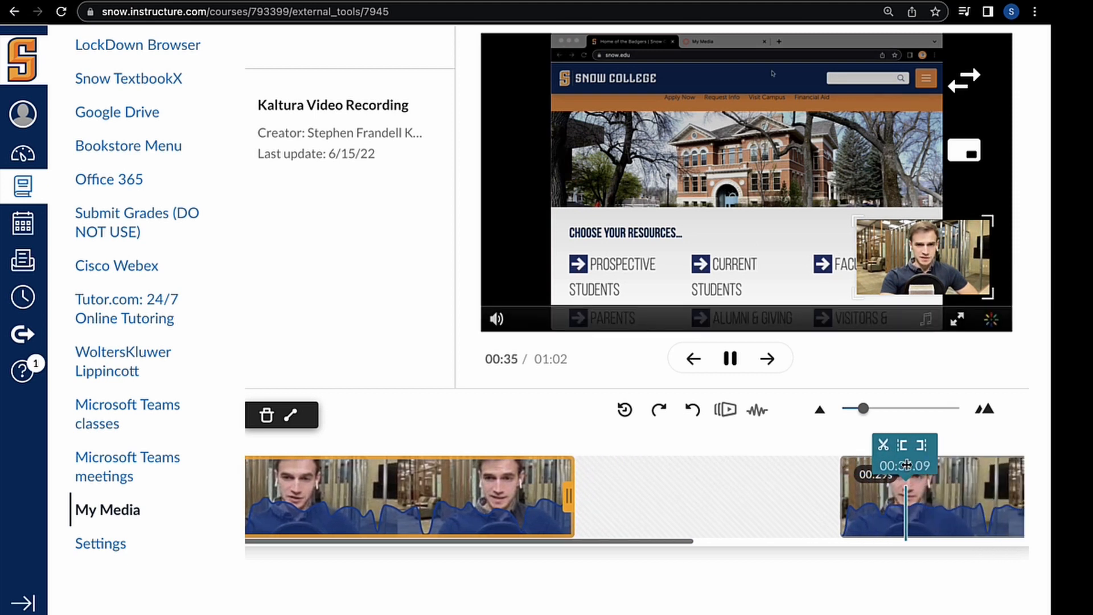
pyautogui.press('space')
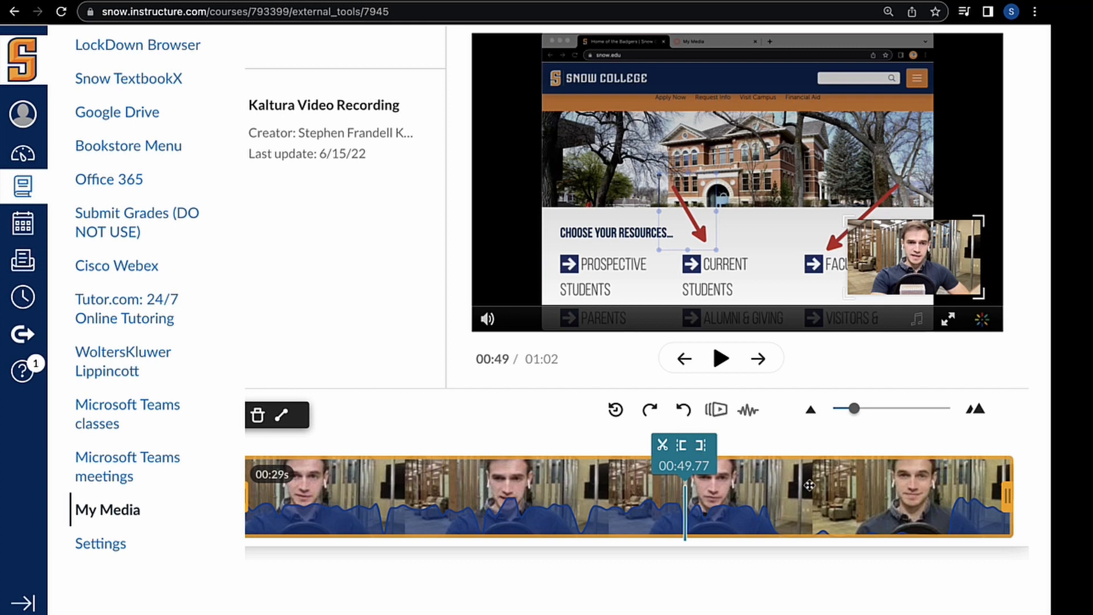
# - Play the 29-second clip from around 00:52 to find where the speech ends, stopping at 00:53.05
pyautogui.click(751, 493)
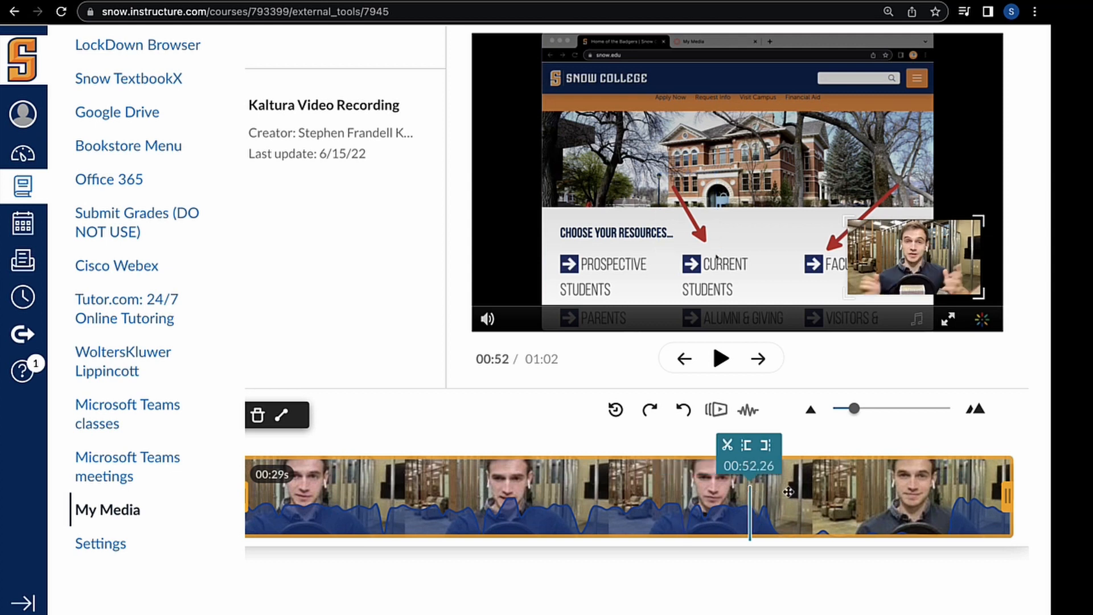
pyautogui.press('space')
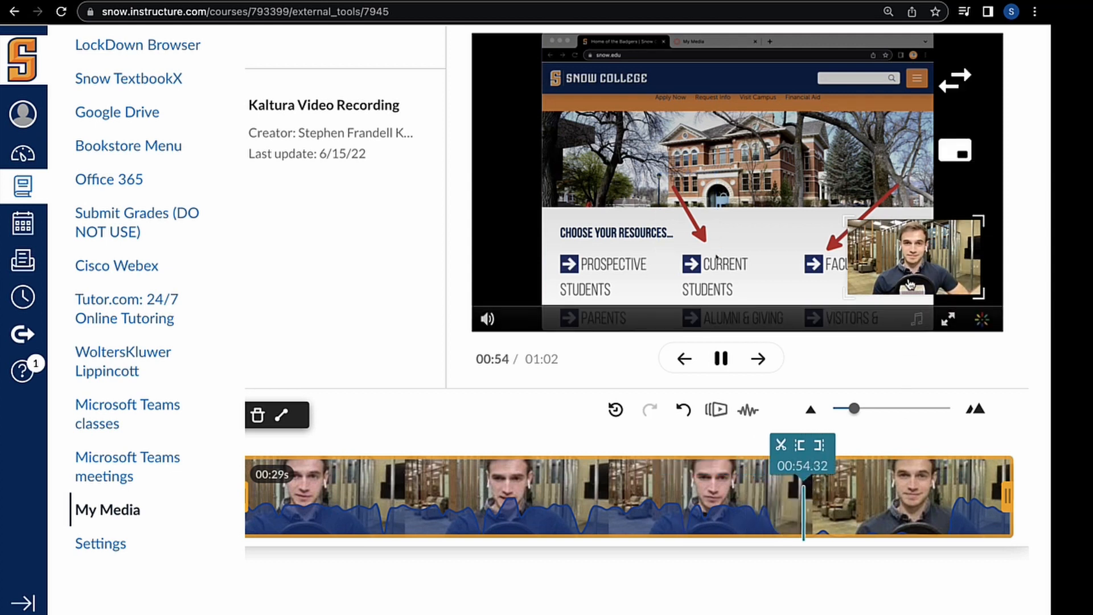
pyautogui.press('space')
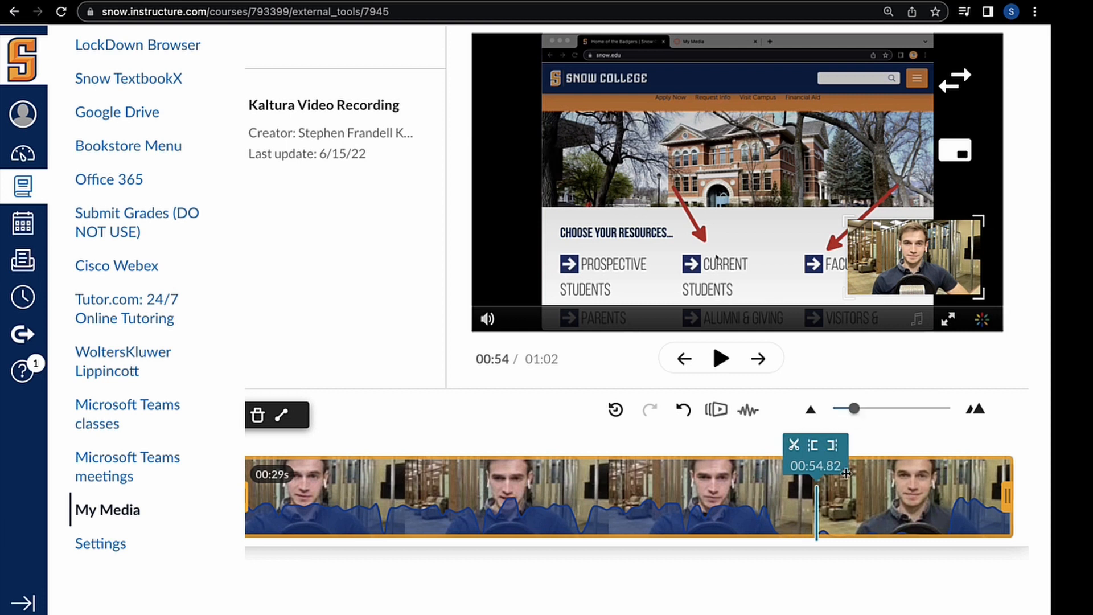
pyautogui.click(720, 489)
pyautogui.press('space')
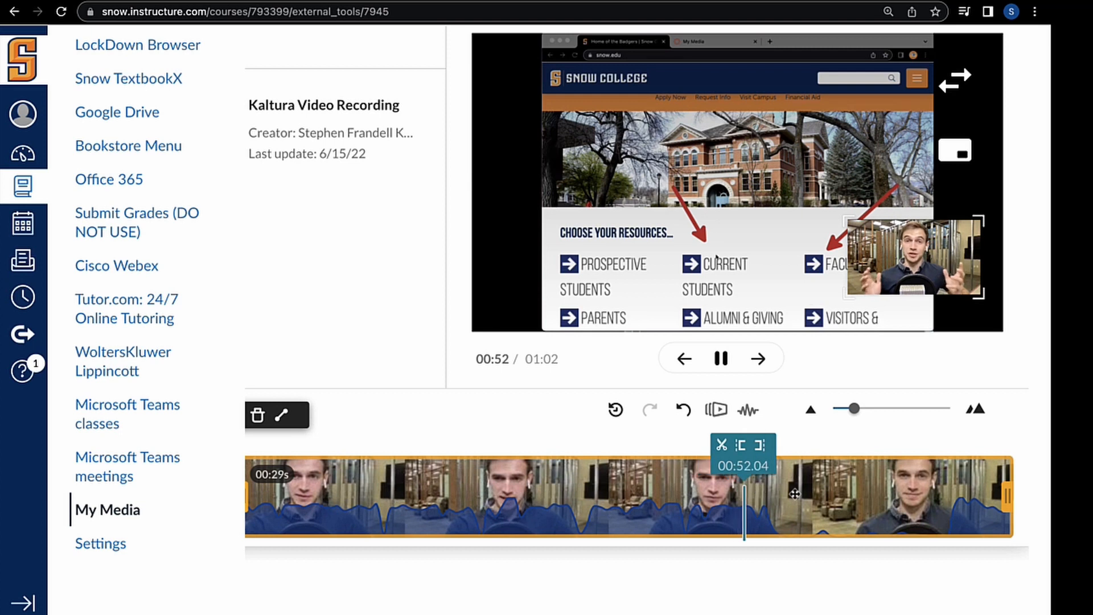
pyautogui.press('space')
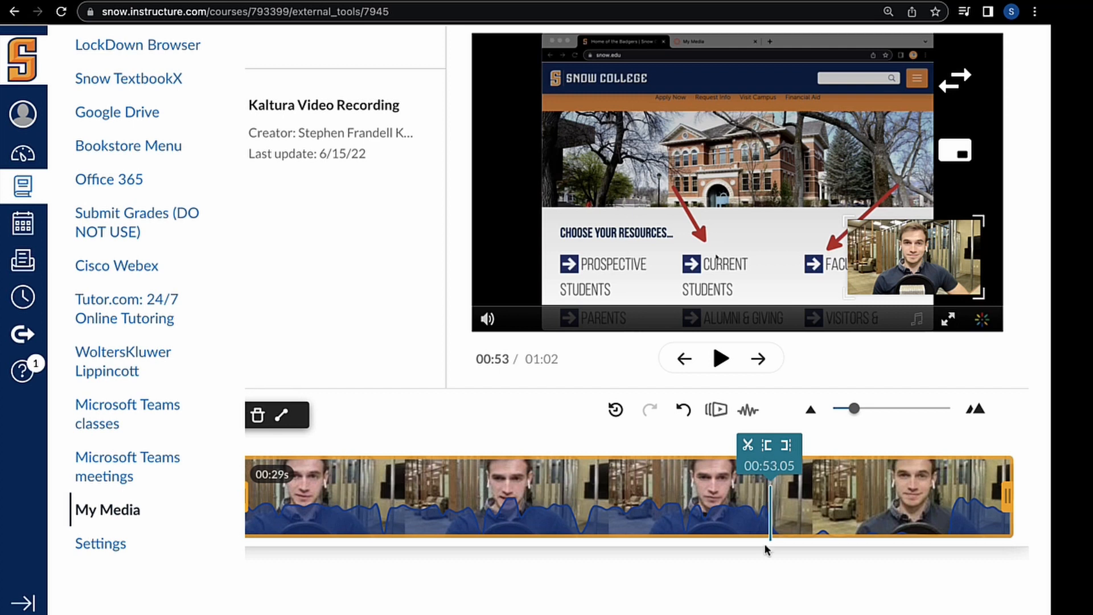
# - Trim the end of the 29-second clip to the playhead at 00:53.05, and undo the trim
pyautogui.click(783, 456)
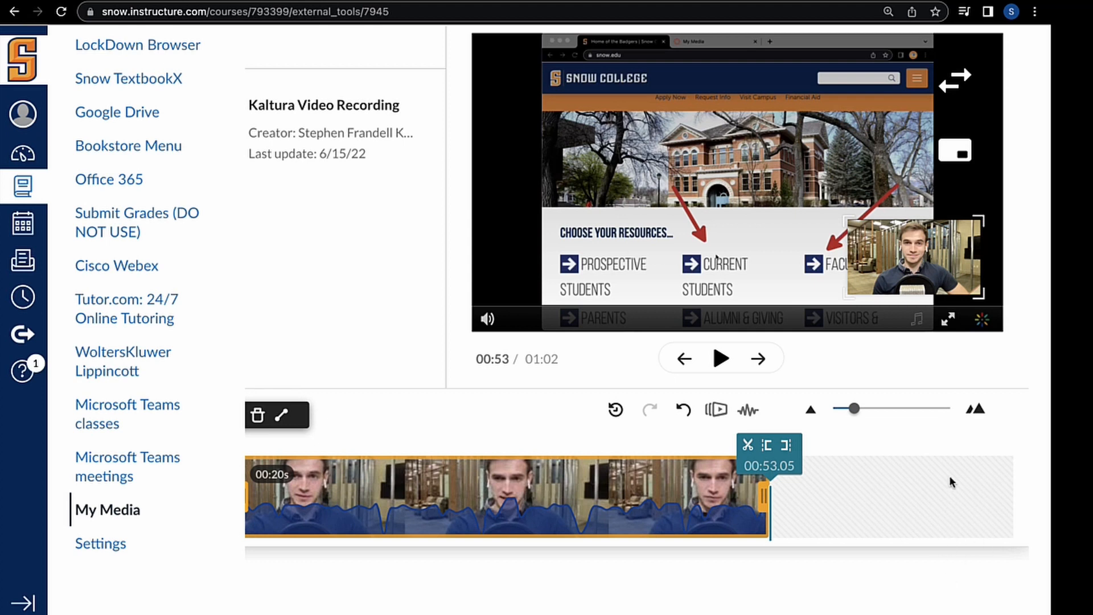
pyautogui.hotkey('ctrl', 'z')
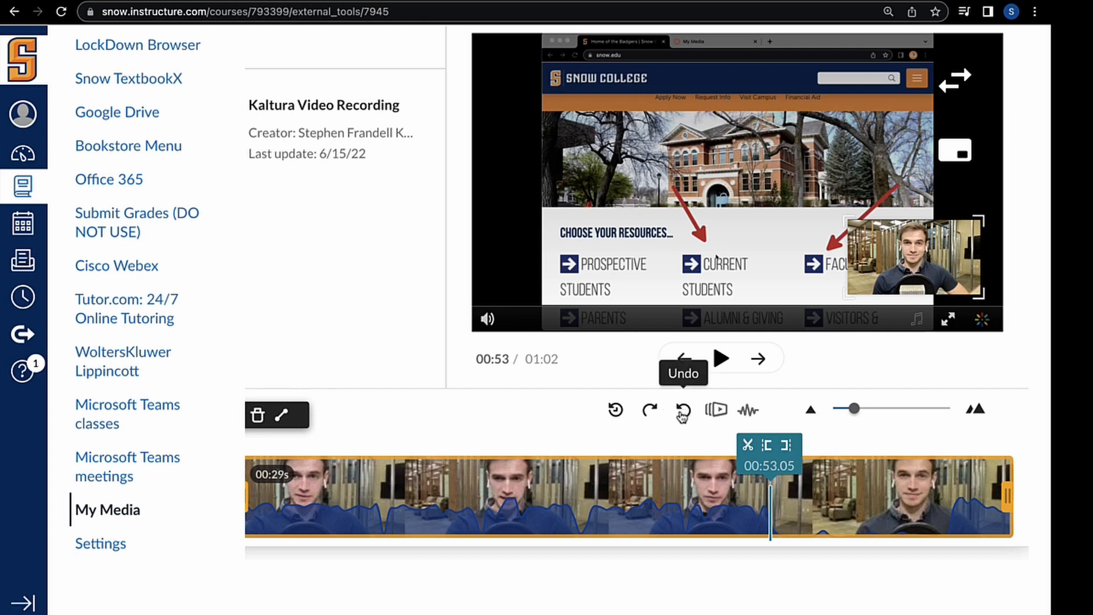
# - Split the 29-second clip at 00:53.05 and select the segment after the split
pyautogui.click(749, 448)
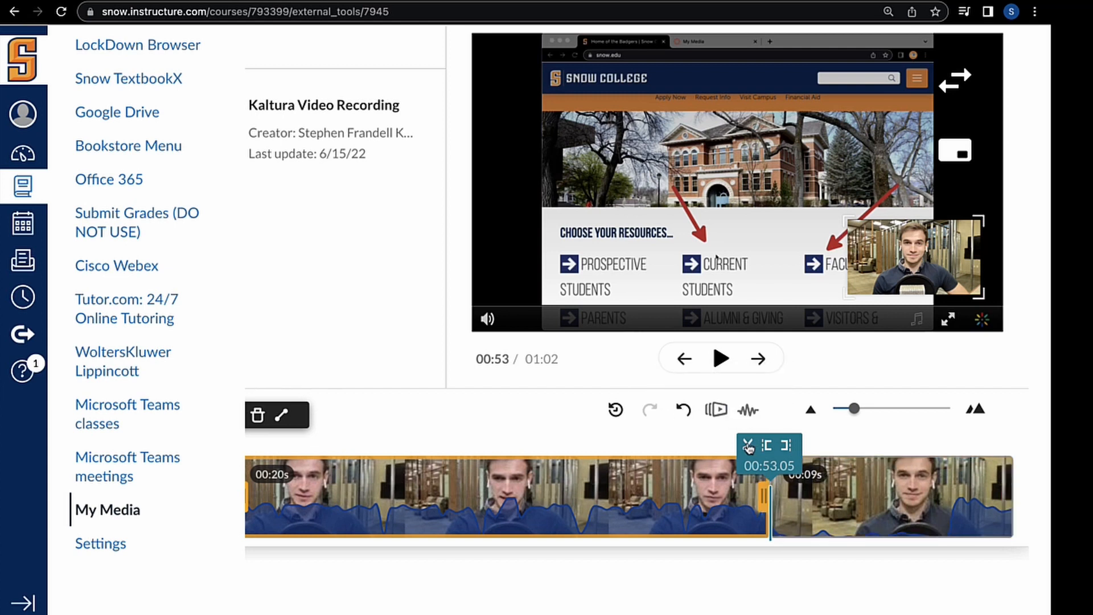
pyautogui.click(722, 504)
pyautogui.click(806, 501)
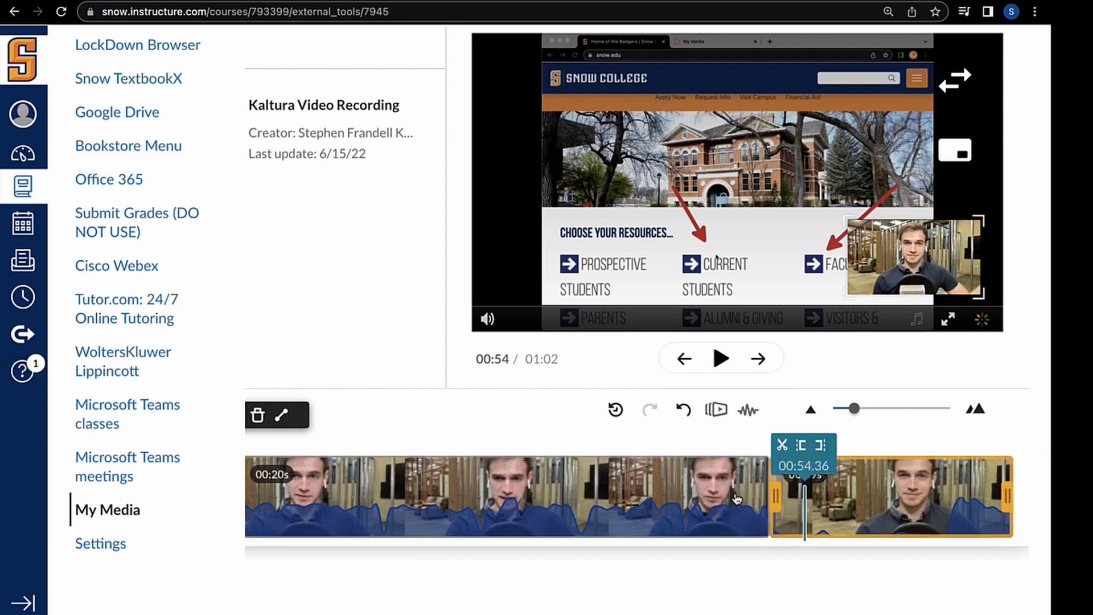
pyautogui.click(729, 494)
pyautogui.click(799, 481)
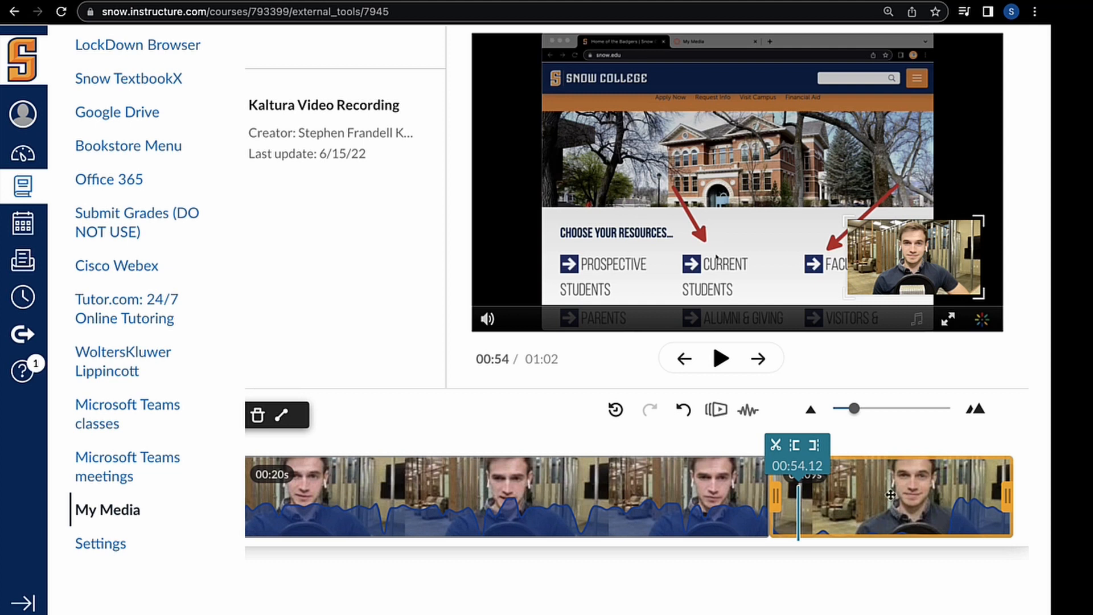
# - Play the last segment from 00:56.29 to find the resumed speech, and set its start point to 00:59.26
pyautogui.click(854, 499)
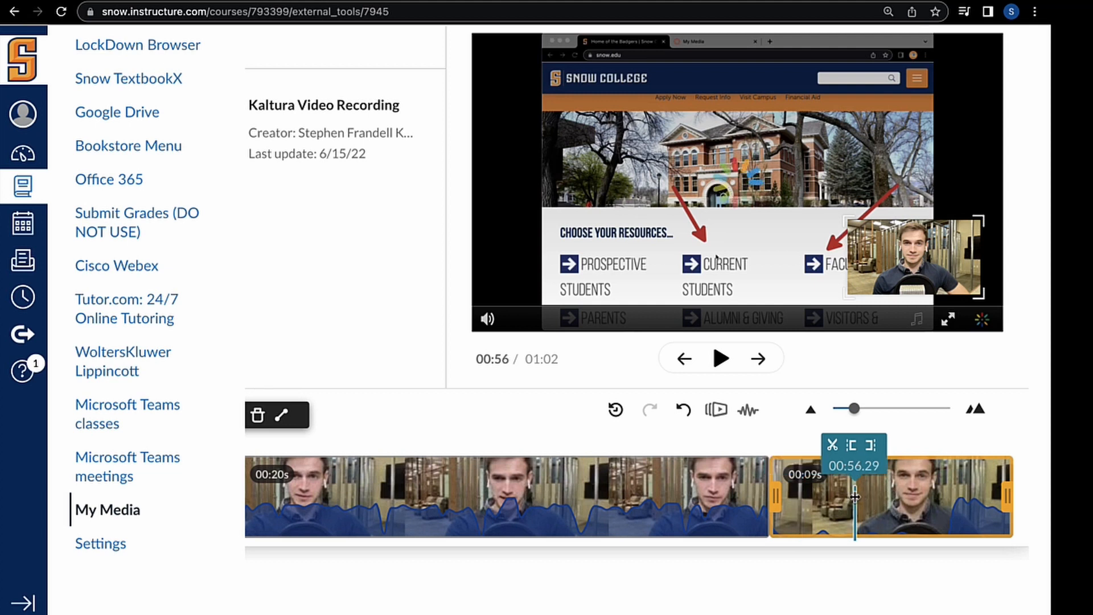
pyautogui.press('space')
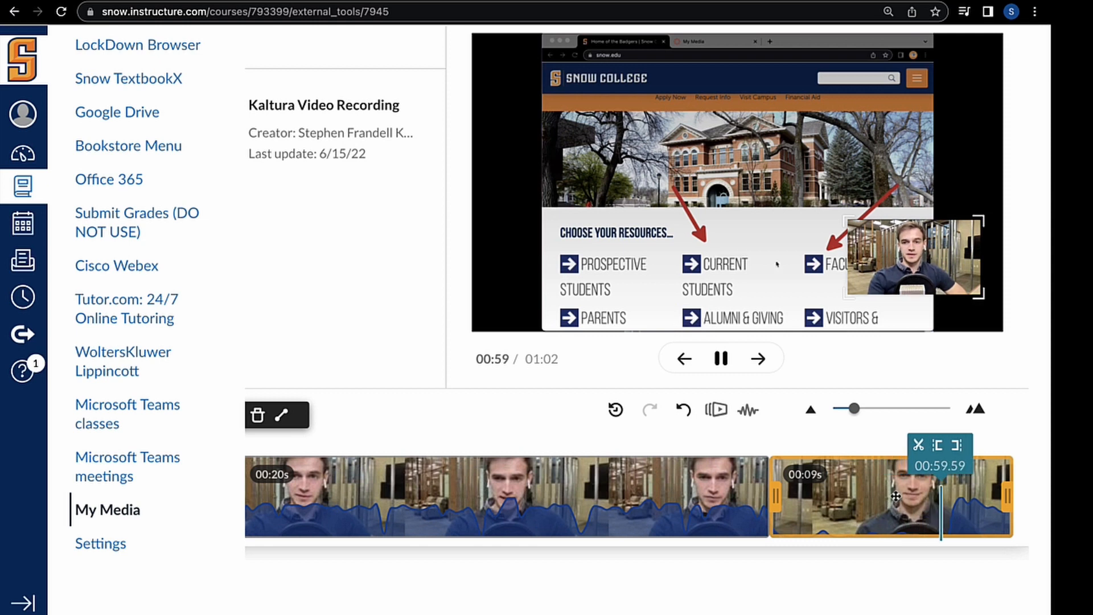
pyautogui.click(911, 496)
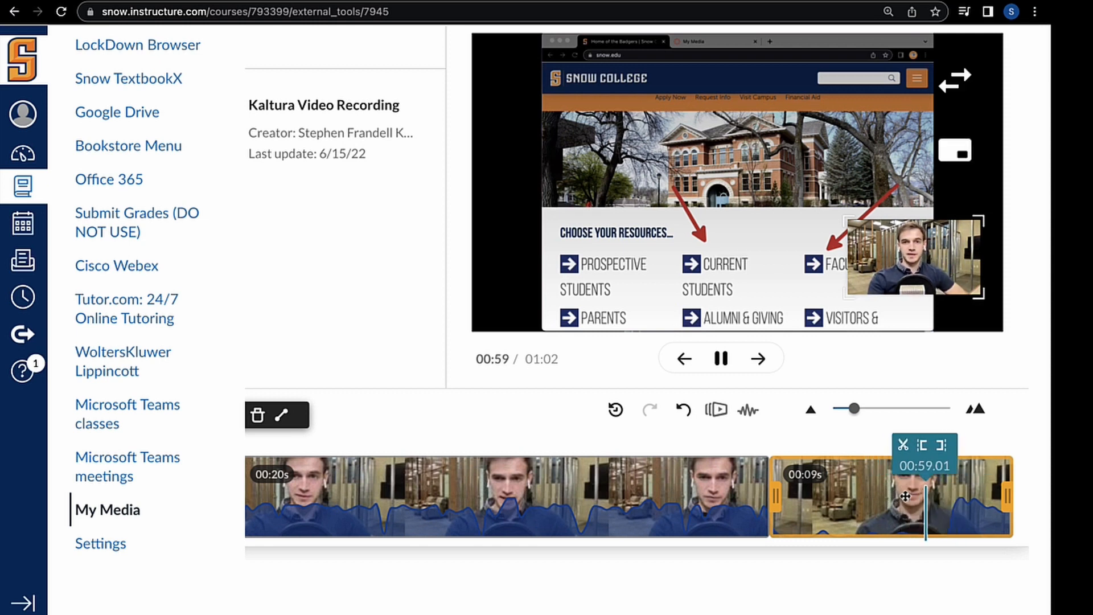
pyautogui.press('space')
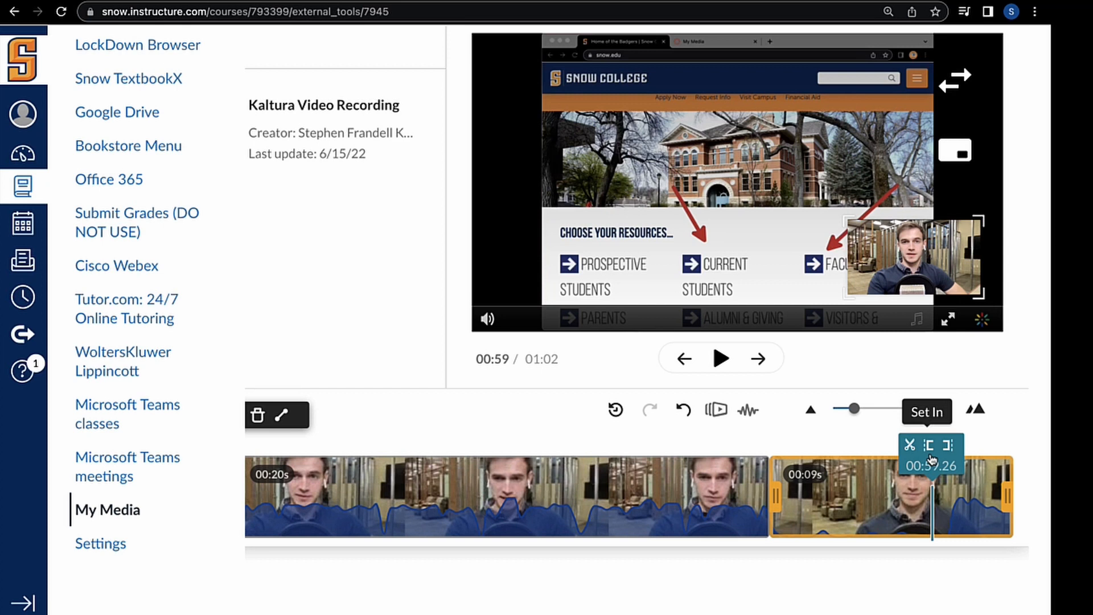
pyautogui.click(931, 446)
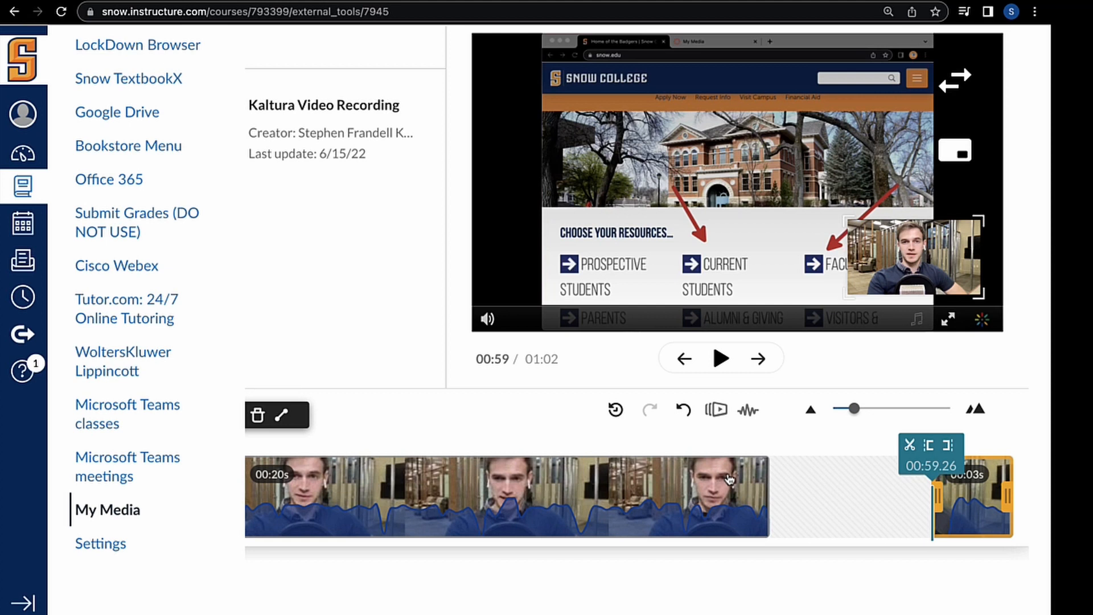
# - Review the save options and the edited timeline from the last clip back to the first
pyautogui.click(729, 479)
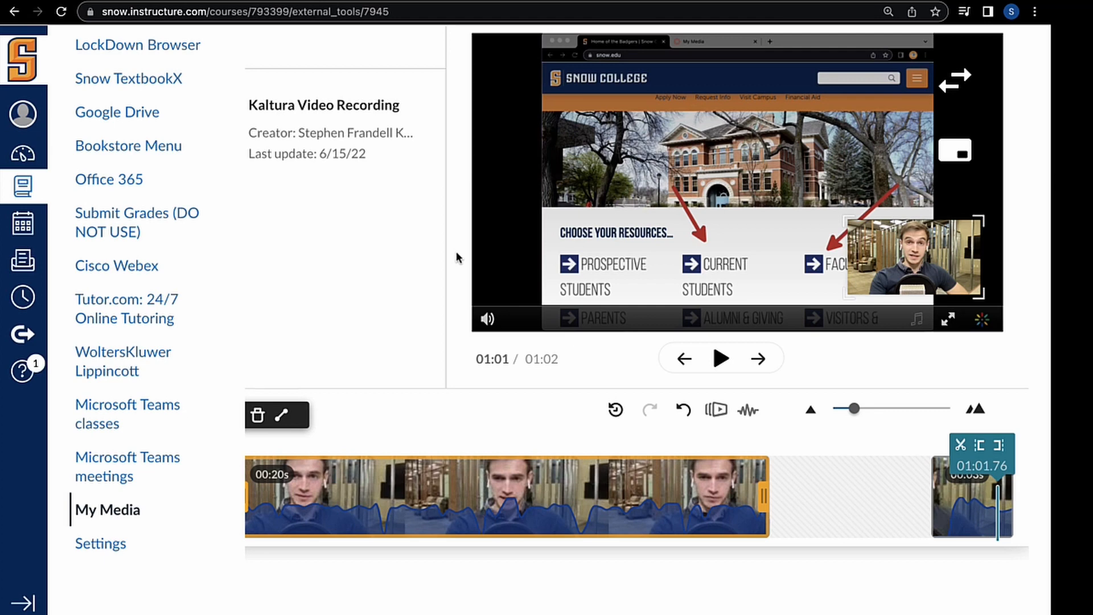
pyautogui.scroll(2, 457, 258)
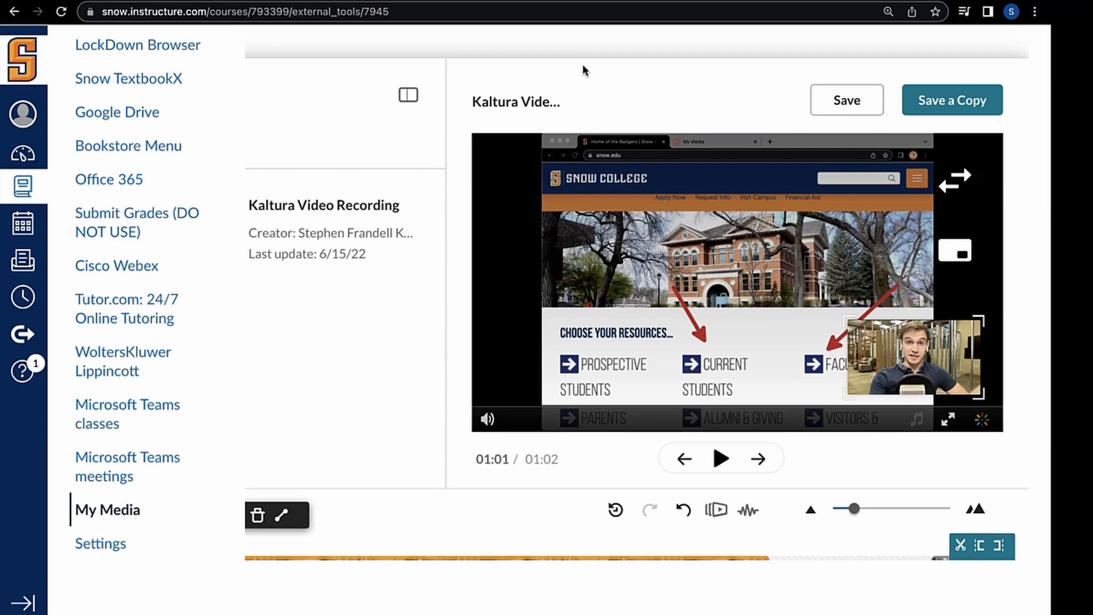
pyautogui.scroll(-2, 585, 70)
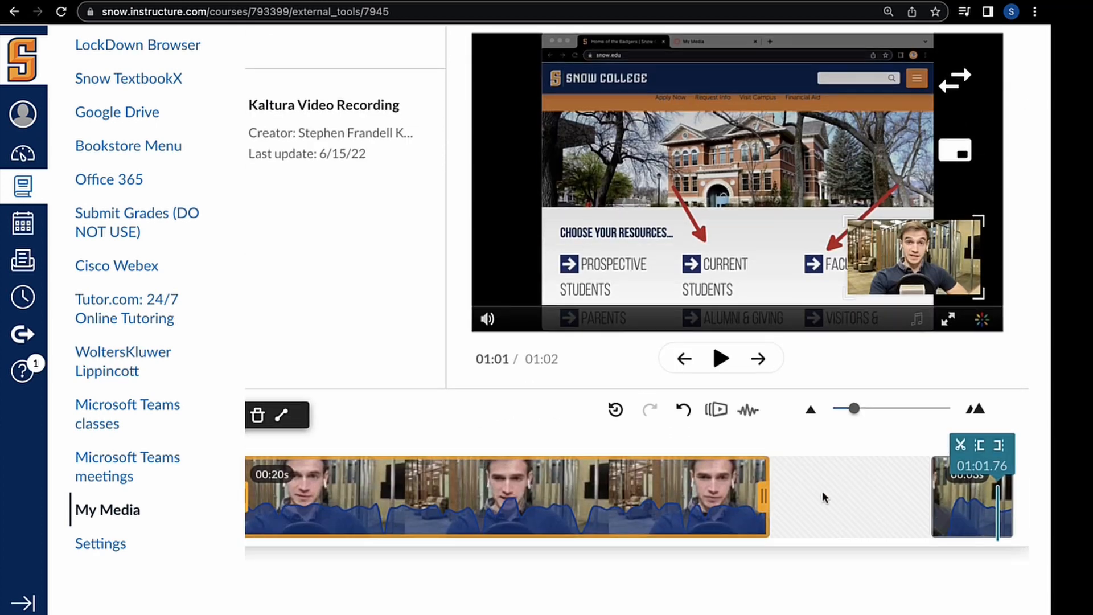
pyautogui.hscroll(-10, 825, 497)
pyautogui.hscroll(10, 732, 493)
pyautogui.hscroll(-10, 732, 493)
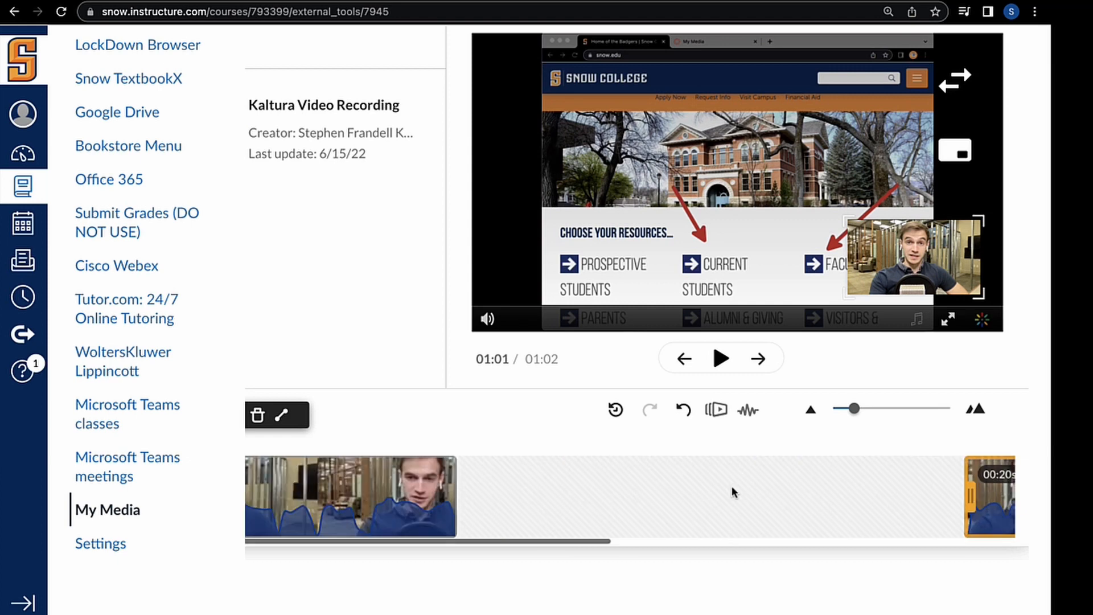
pyautogui.hscroll(-5, 626, 477)
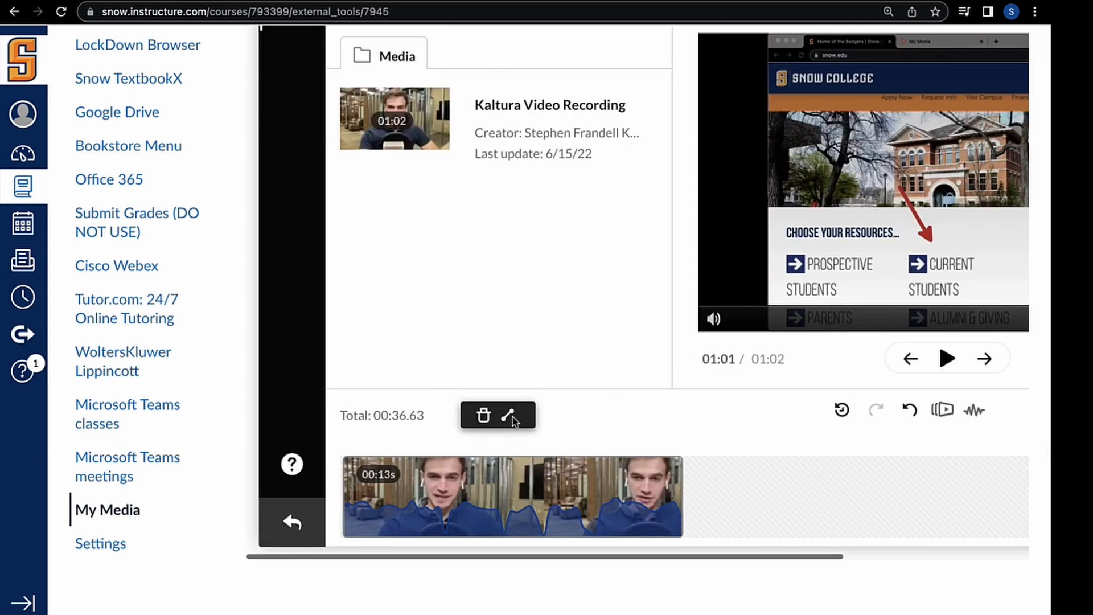
# - Reload the page to discard the unsaved edits, and relaunch the editor for Kaltura Video Recording
pyautogui.press('super+r')
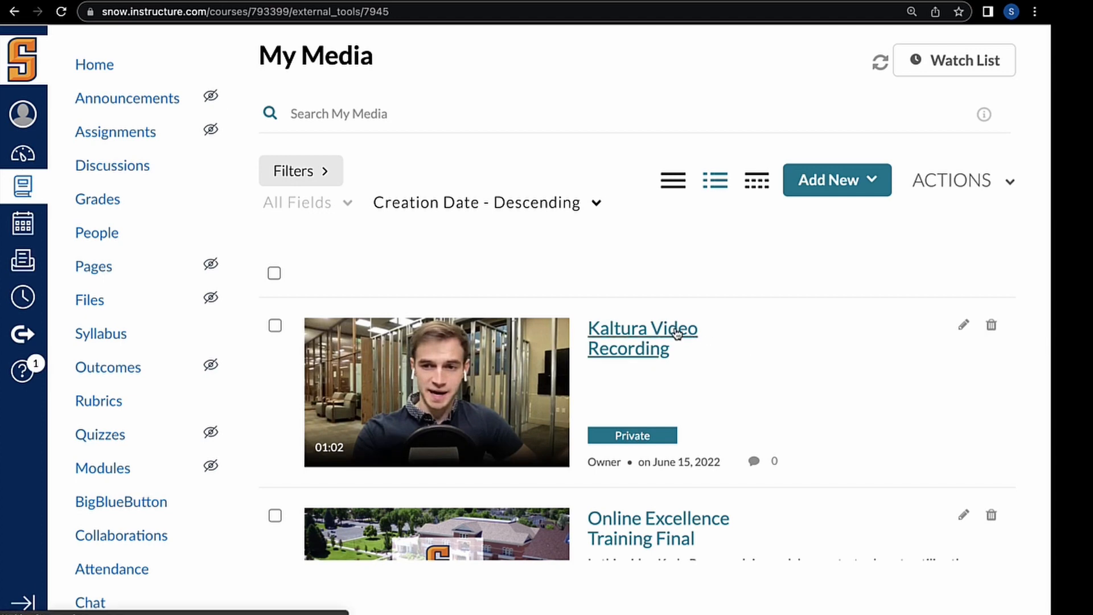
pyautogui.click(676, 334)
pyautogui.scroll(-4, 673, 332)
pyautogui.click(708, 405)
pyautogui.scroll(-1, 669, 501)
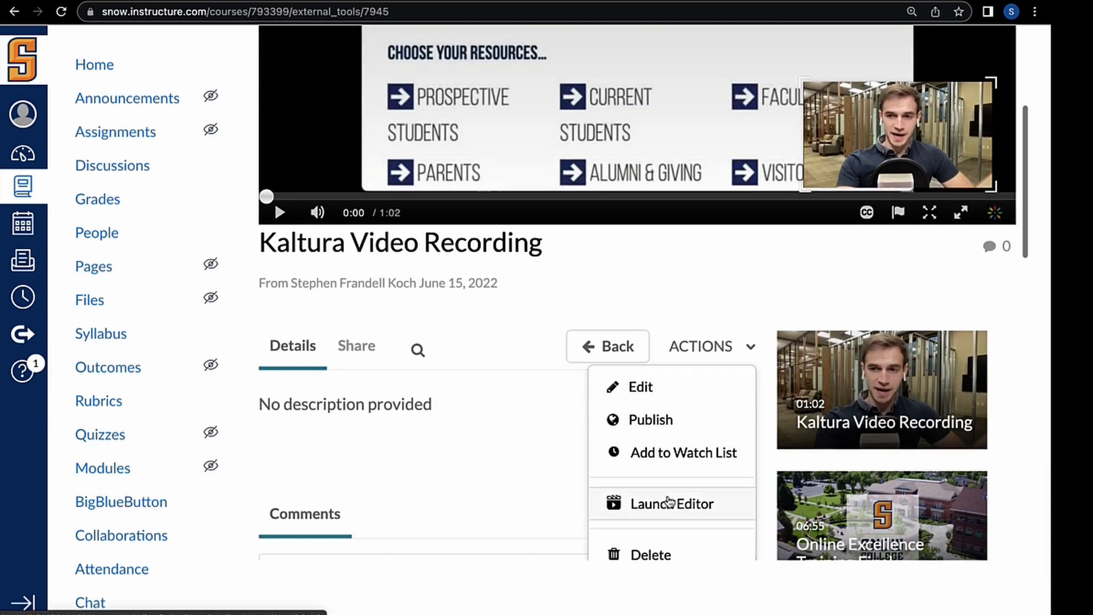
pyautogui.click(669, 502)
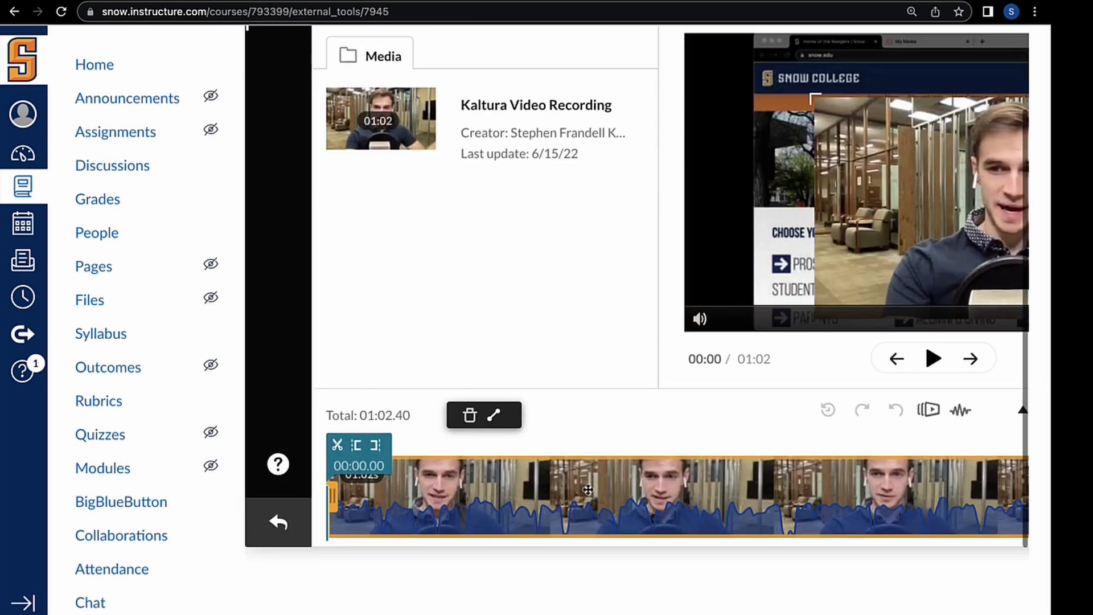
pyautogui.hscroll(4, 588, 489)
pyautogui.hscroll(-4, 588, 490)
pyautogui.hscroll(4, 588, 489)
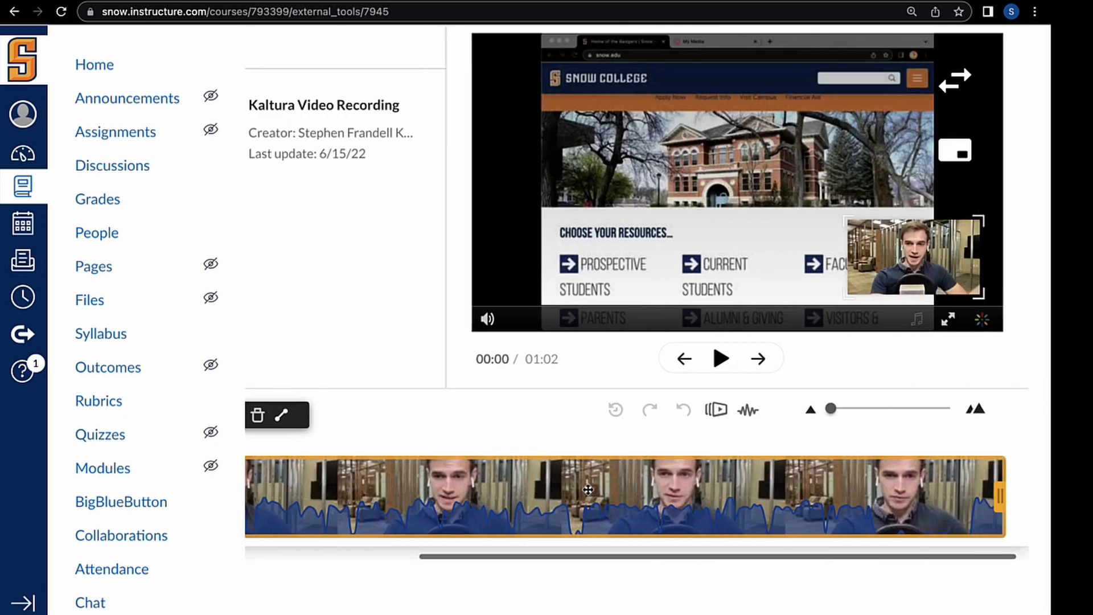
pyautogui.scroll(2, 588, 490)
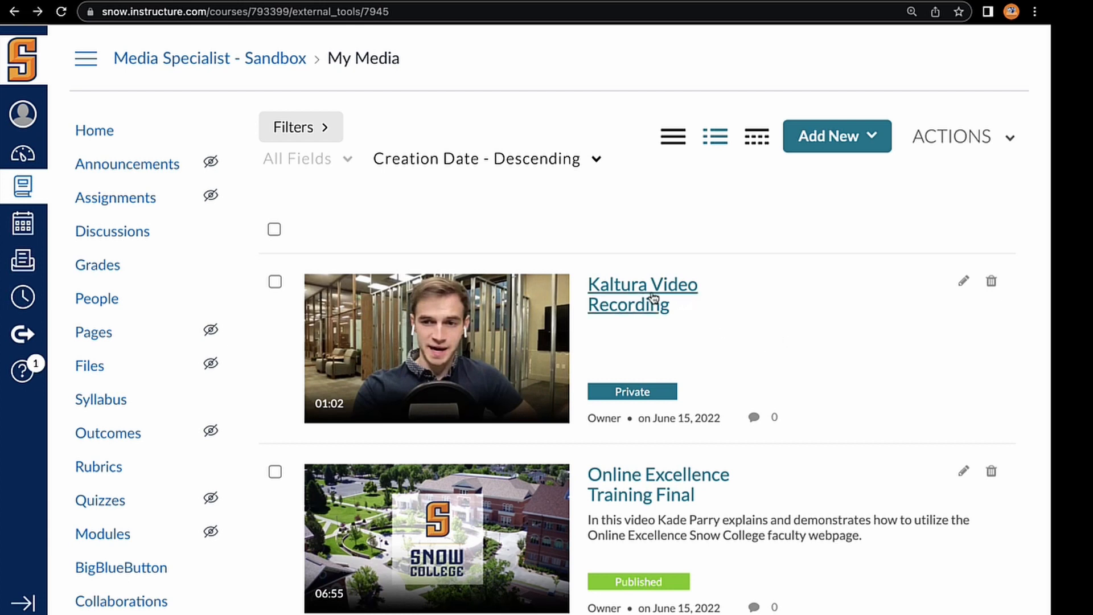
# - Open the Kaltura Video Recording entry from My Media and start editing its details
pyautogui.click(652, 297)
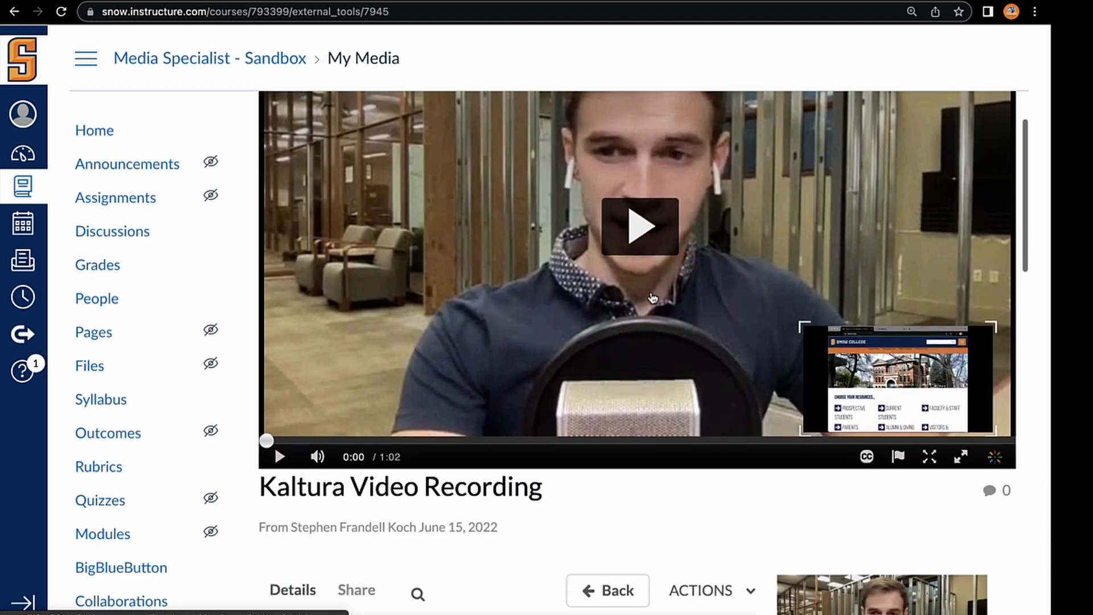
pyautogui.scroll(-4, 652, 297)
pyautogui.click(705, 351)
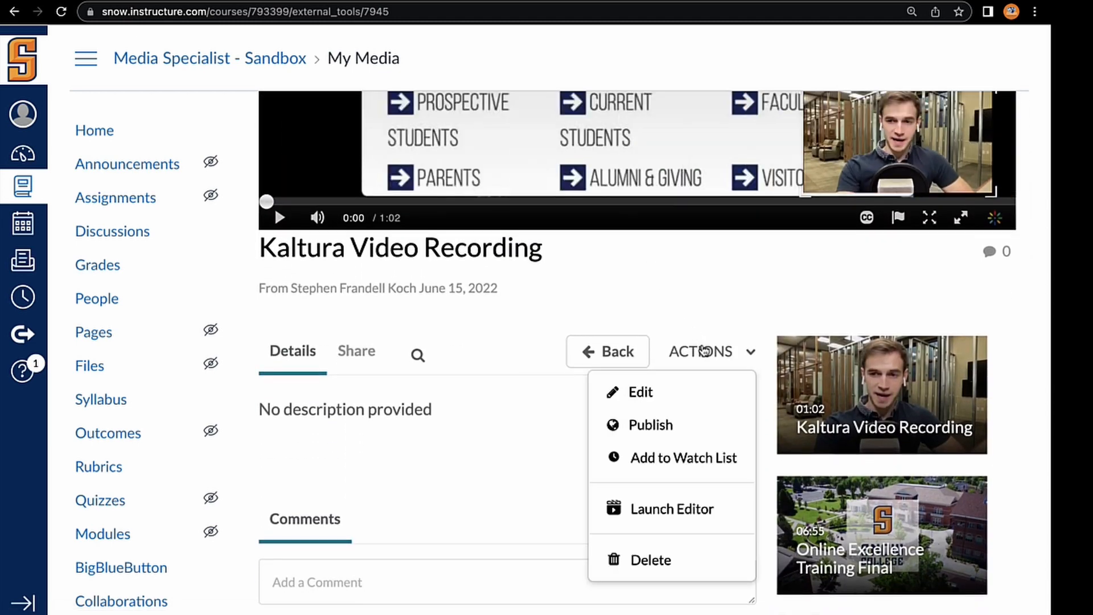
pyautogui.click(663, 390)
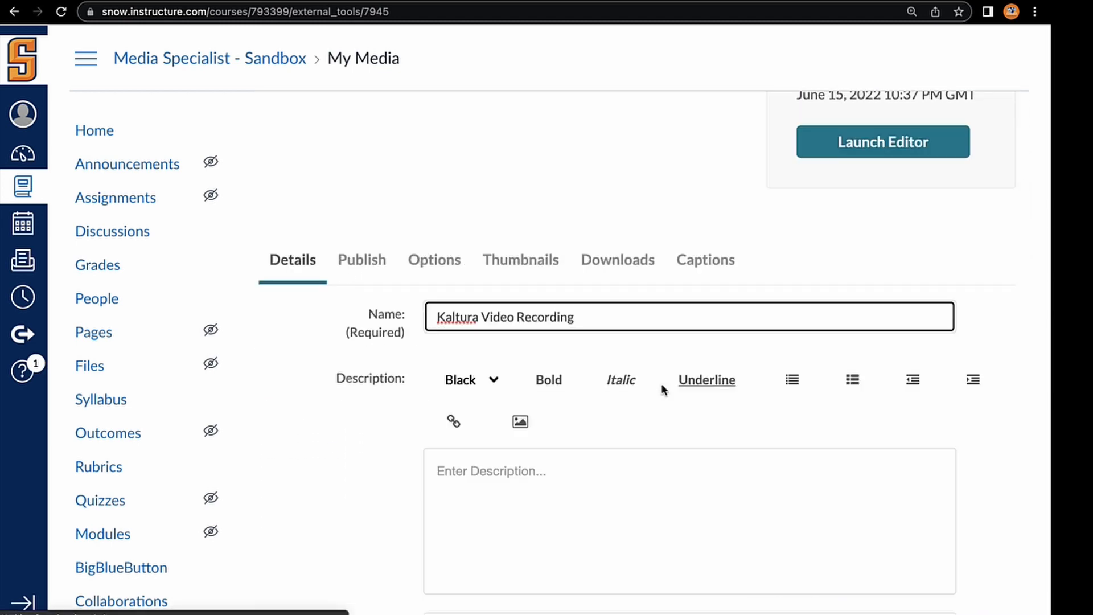
# - Make the recording downloadable in HD - 720 and HD - 1080 formats, and save the change
pyautogui.click(613, 261)
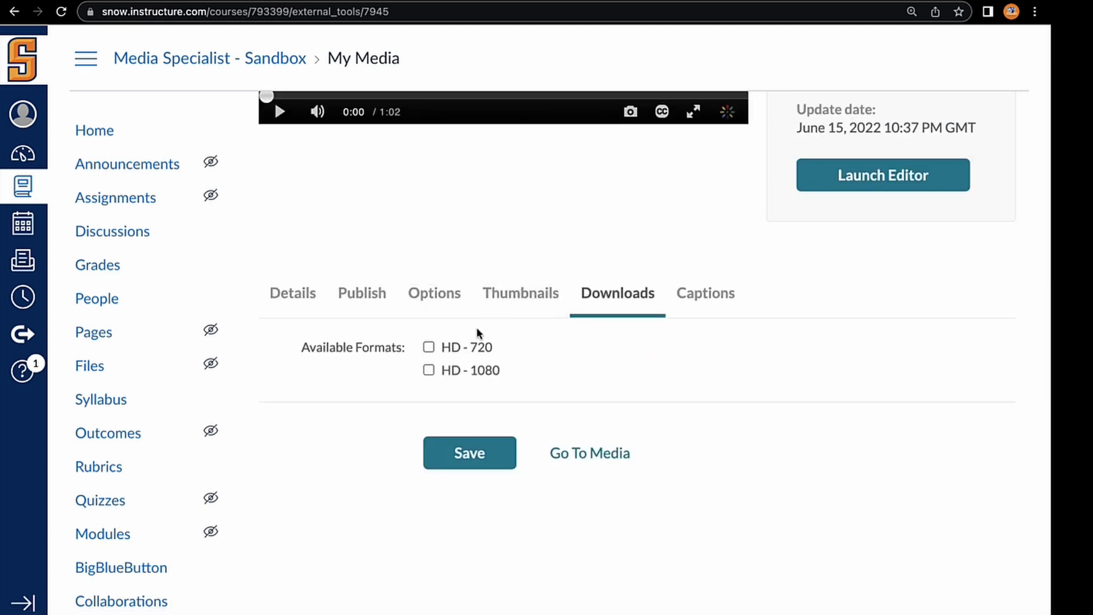
pyautogui.click(426, 348)
pyautogui.click(465, 451)
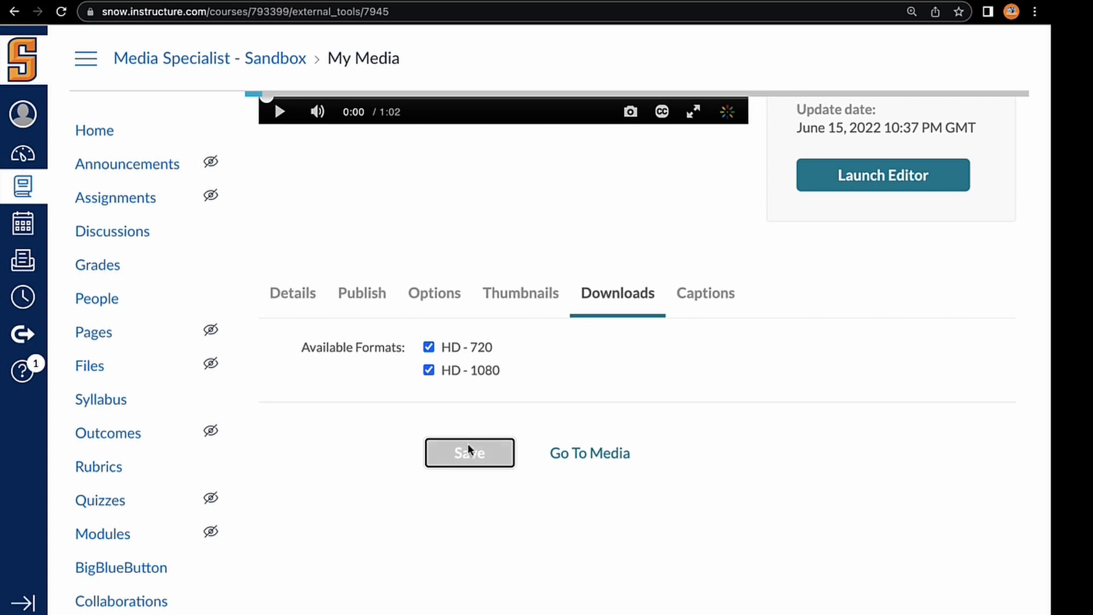
# - Return to the recording's media page and download its HD - 1080 version
pyautogui.scroll(6, 501, 442)
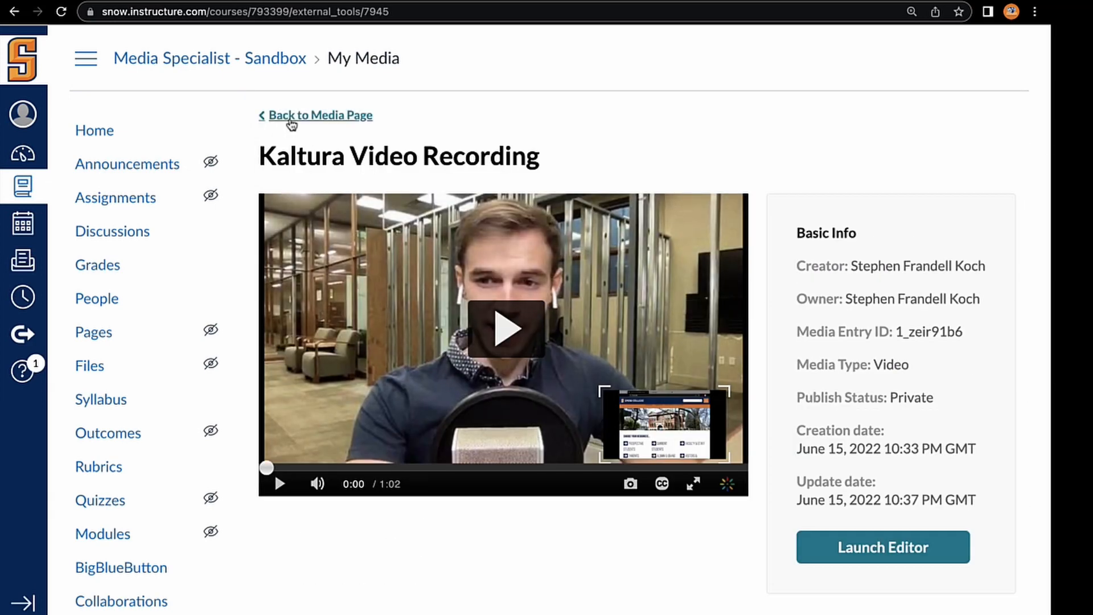
pyautogui.click(292, 122)
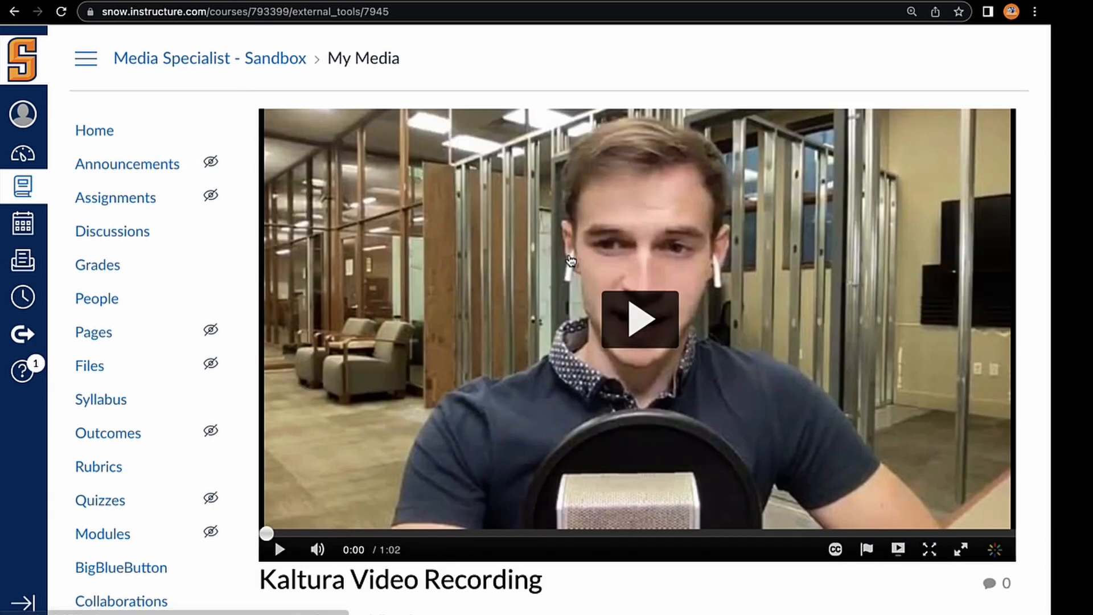
pyautogui.scroll(-5, 569, 259)
pyautogui.scroll(-1, 569, 259)
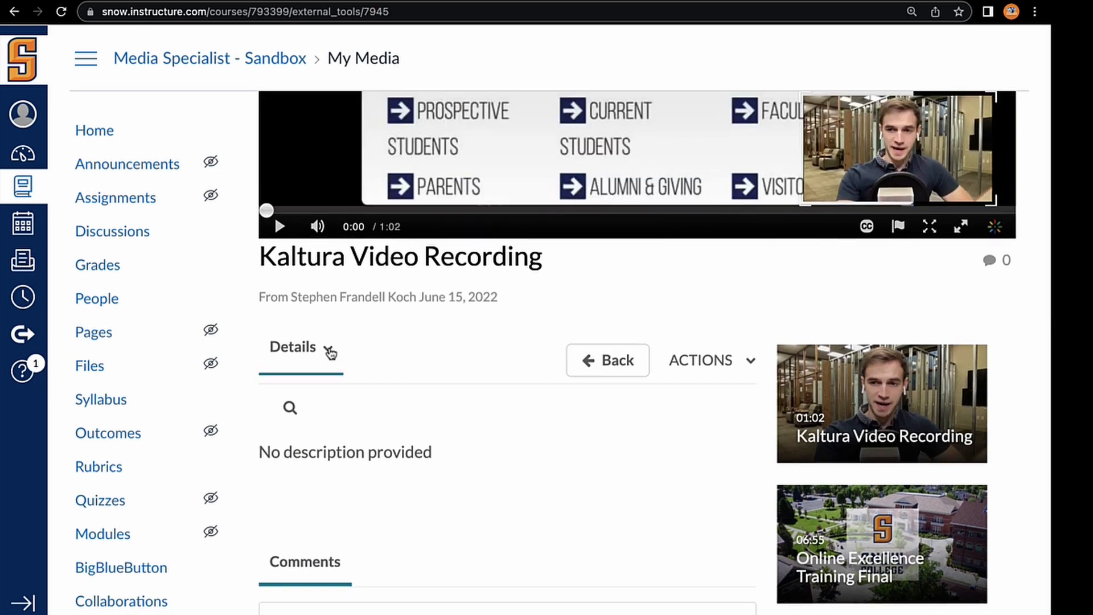
pyautogui.click(328, 353)
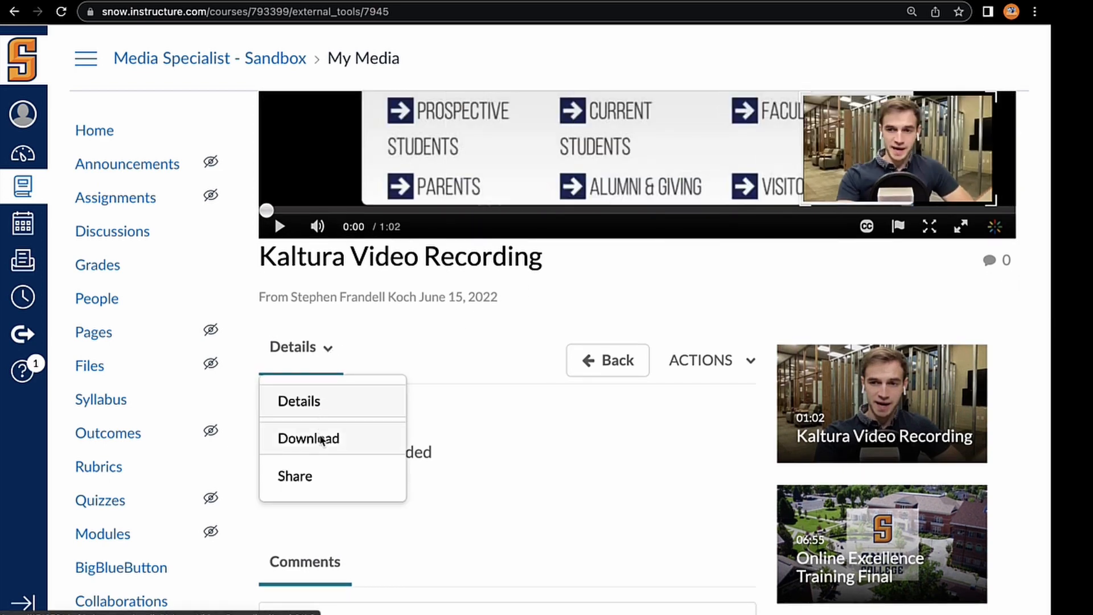
pyautogui.click(323, 438)
pyautogui.scroll(-2, 512, 410)
pyautogui.click(652, 375)
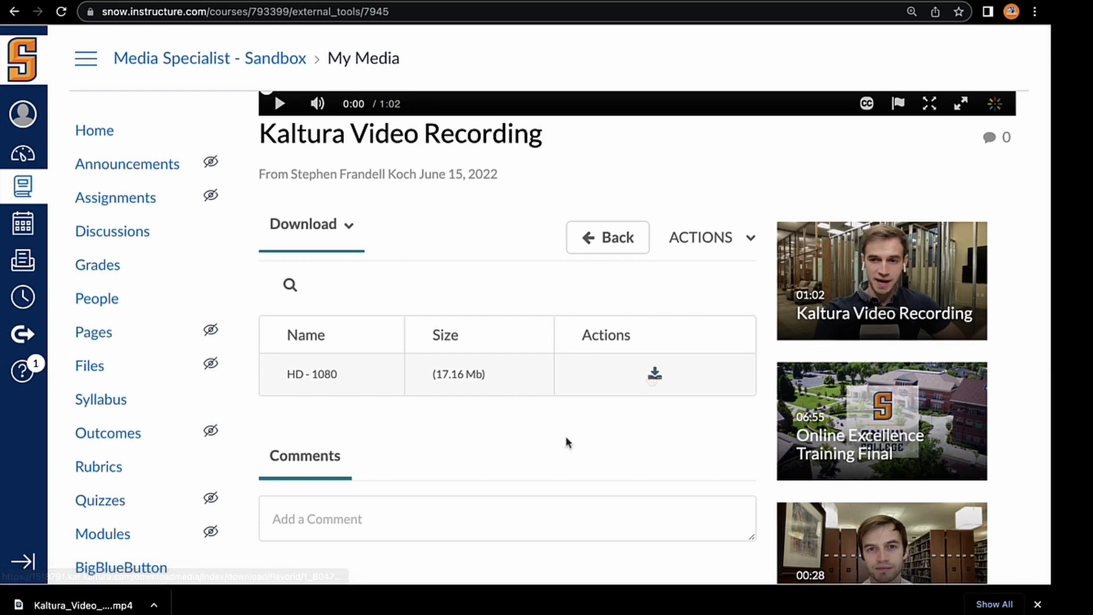
# - Switch to the college's YouTube channel, open its video management page, and start a video upload
pyautogui.click(420, 0)
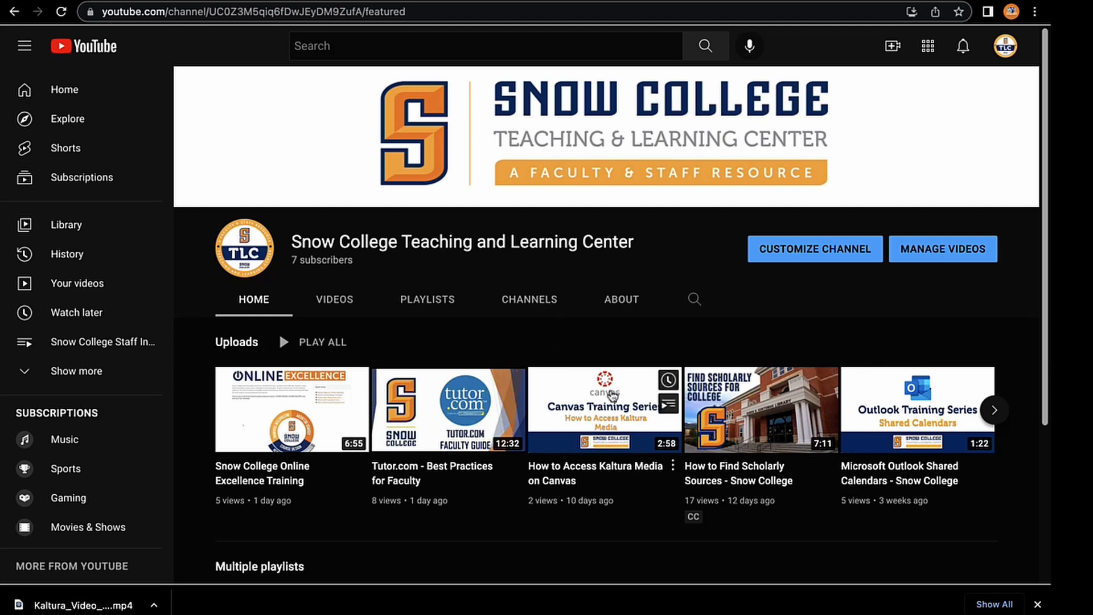
pyautogui.click(905, 251)
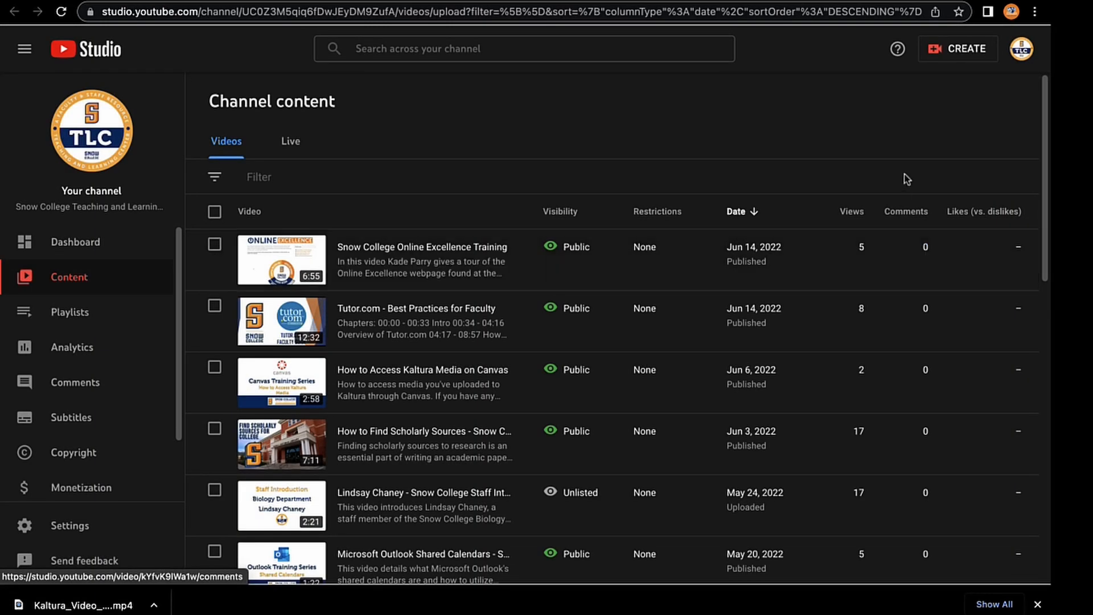
pyautogui.click(938, 51)
pyautogui.click(933, 76)
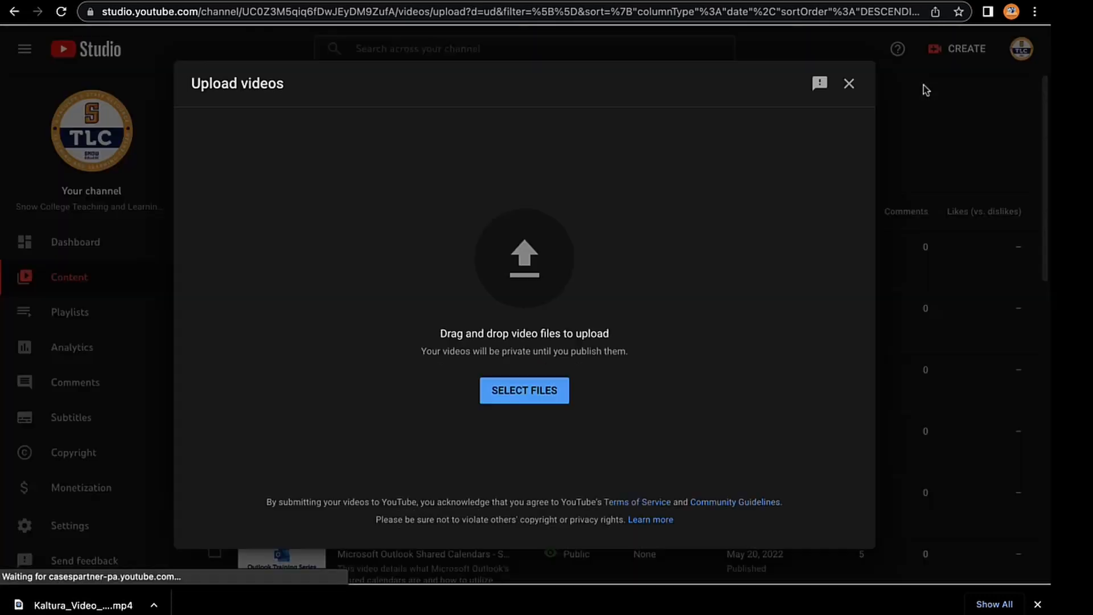
# - Choose the downloaded Kaltura_Video MP4 from the Downloads folder as the file to upload
pyautogui.click(535, 397)
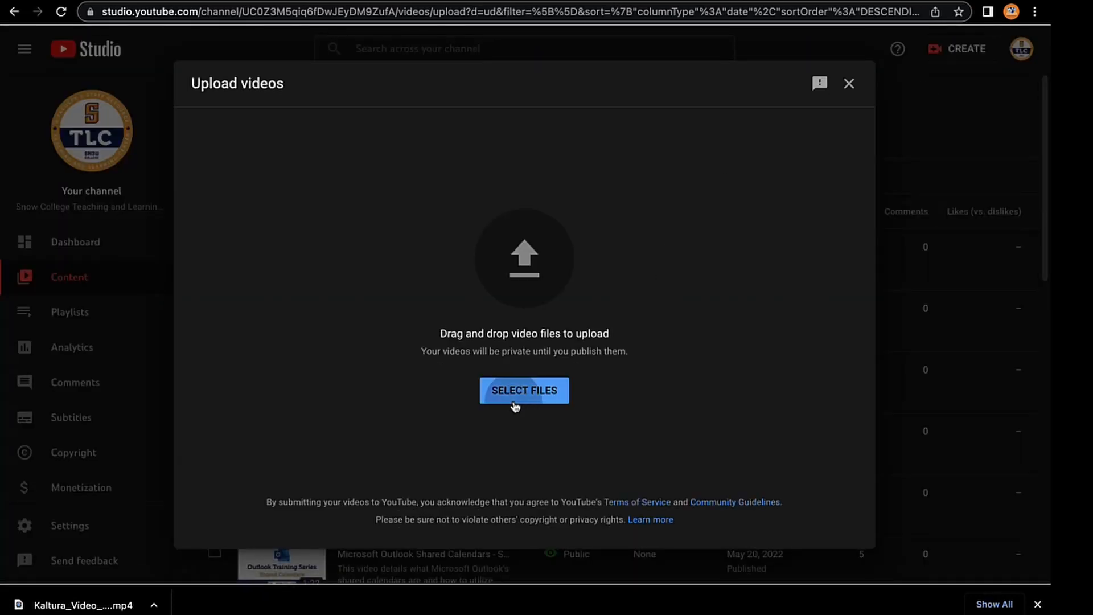
pyautogui.press('alt+super+l')
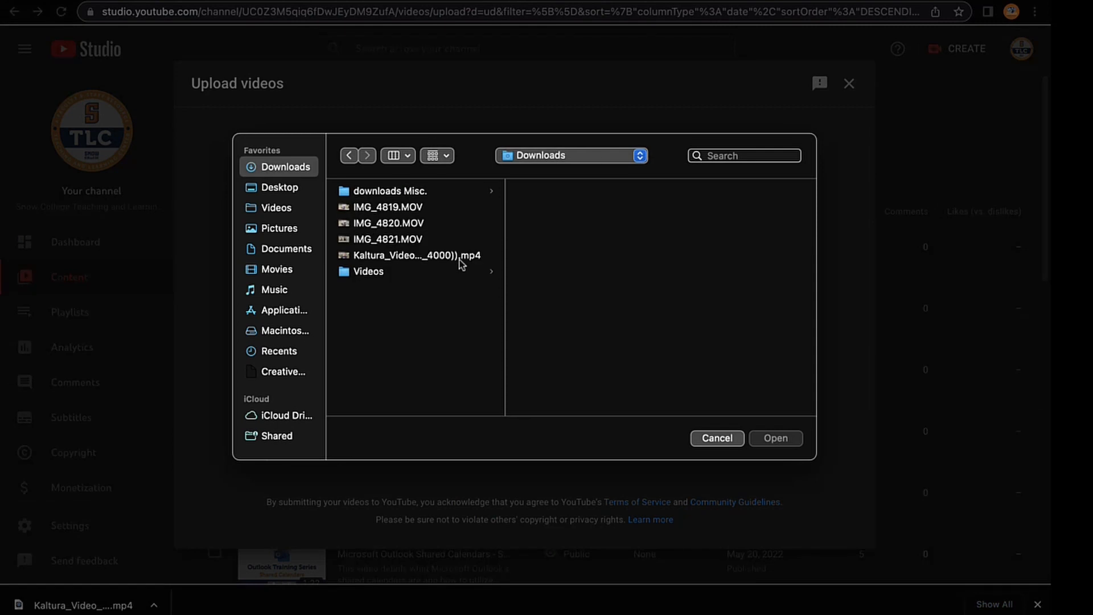
pyautogui.click(460, 250)
pyautogui.click(770, 438)
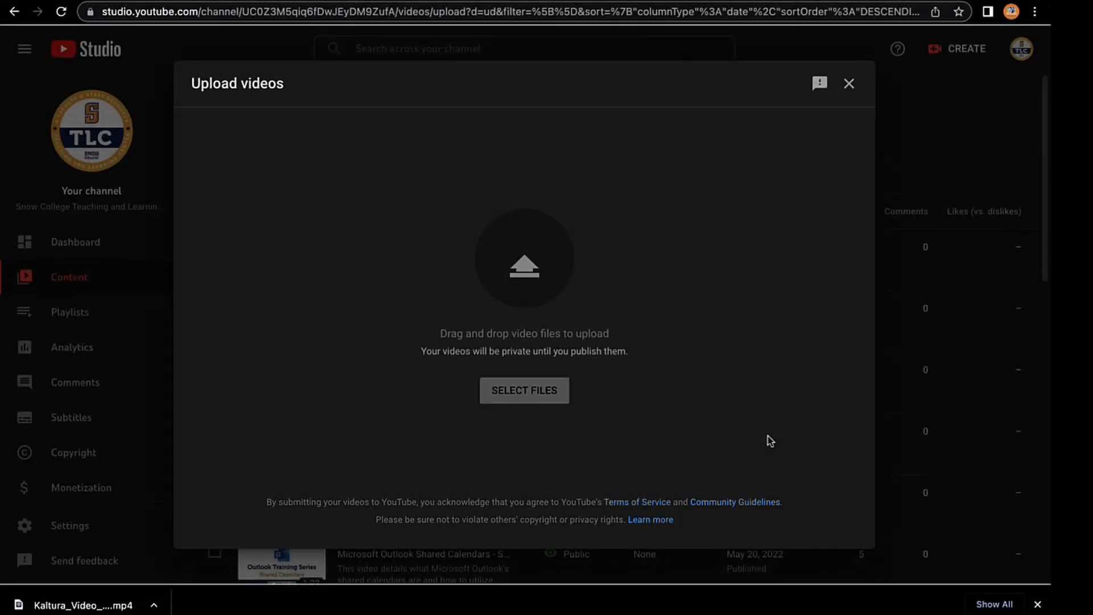
# - Shorten the uploaded video's title to "Kaltura Video Recording"
pyautogui.moveTo(495, 241); pyautogui.dragTo(337, 238)
pyautogui.press('BackSpace')
pyautogui.press('BackSpace')
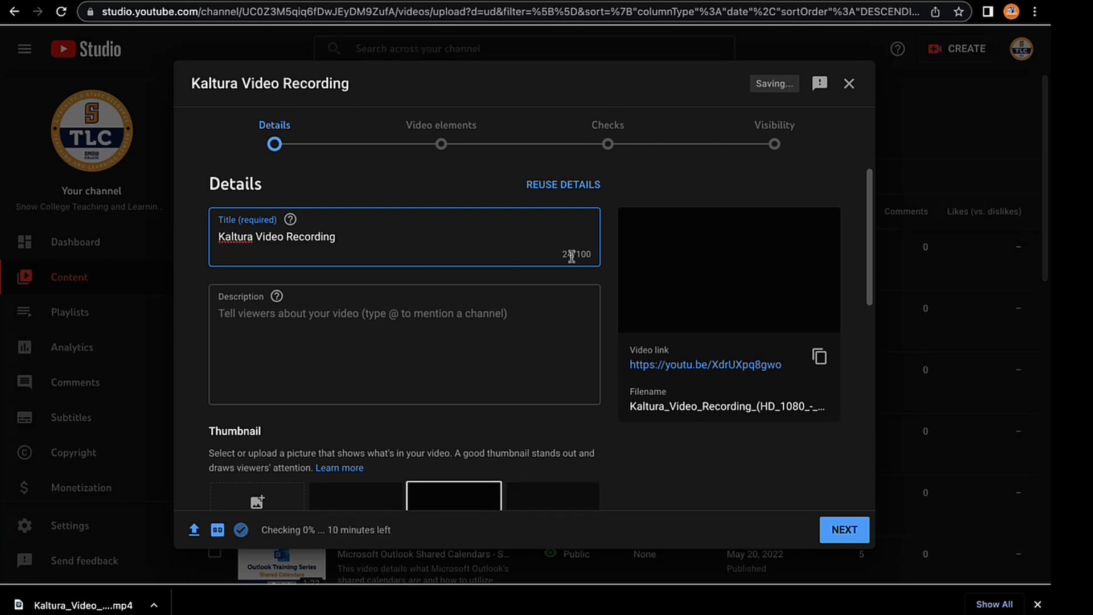
# - Reveal the upload's additional detail settings and set the video language to English
pyautogui.scroll(-9, 614, 275)
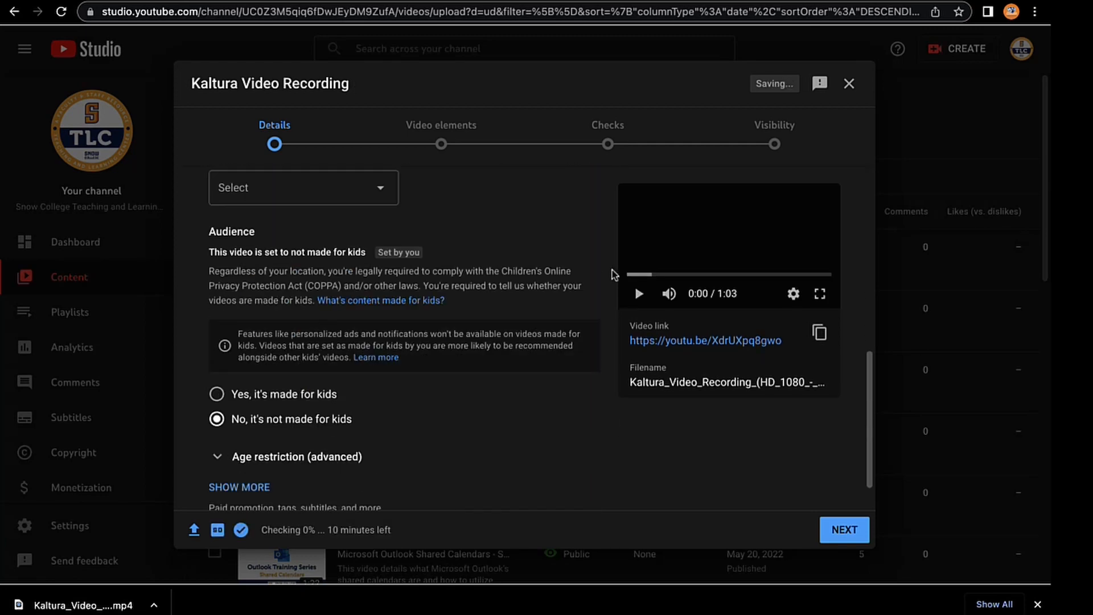
pyautogui.scroll(9, 614, 275)
pyautogui.scroll(-9, 614, 275)
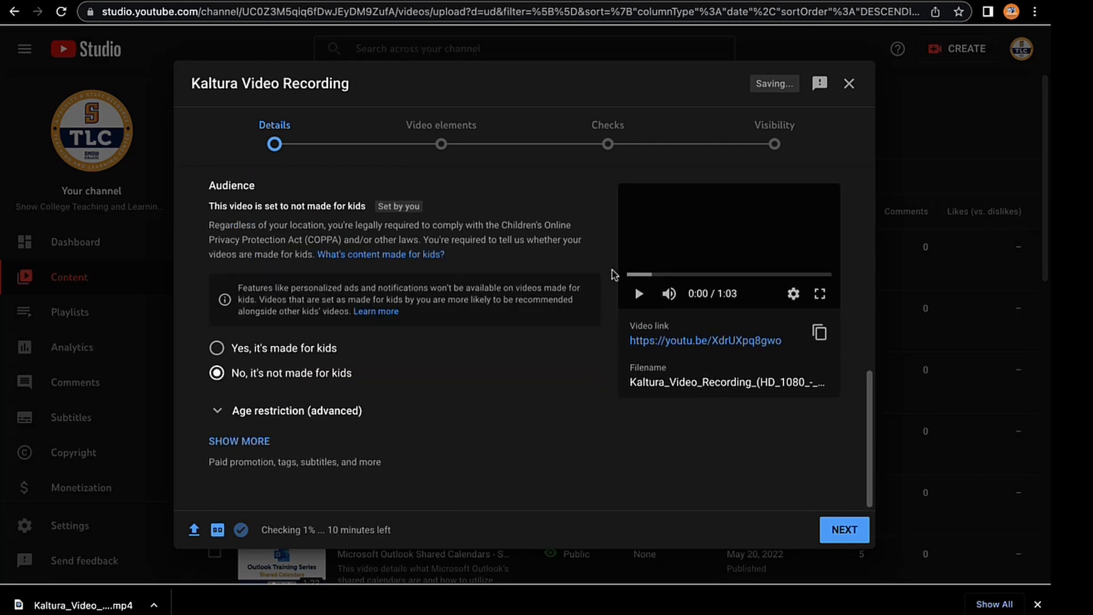
pyautogui.click(242, 442)
pyautogui.scroll(-1, 617, 373)
pyautogui.scroll(-5, 617, 373)
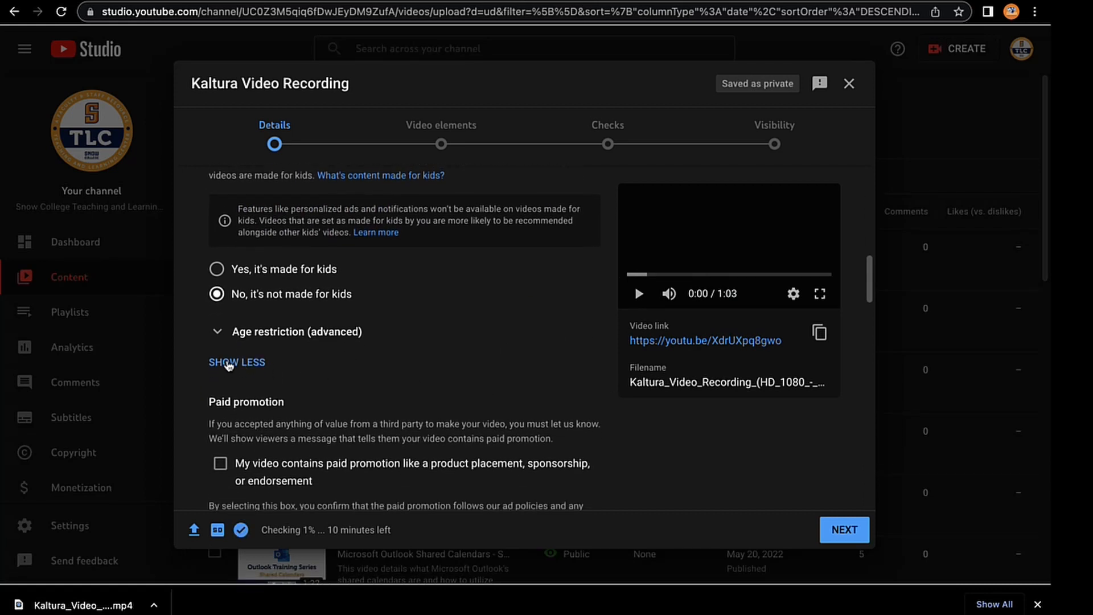
pyautogui.scroll(3, 625, 383)
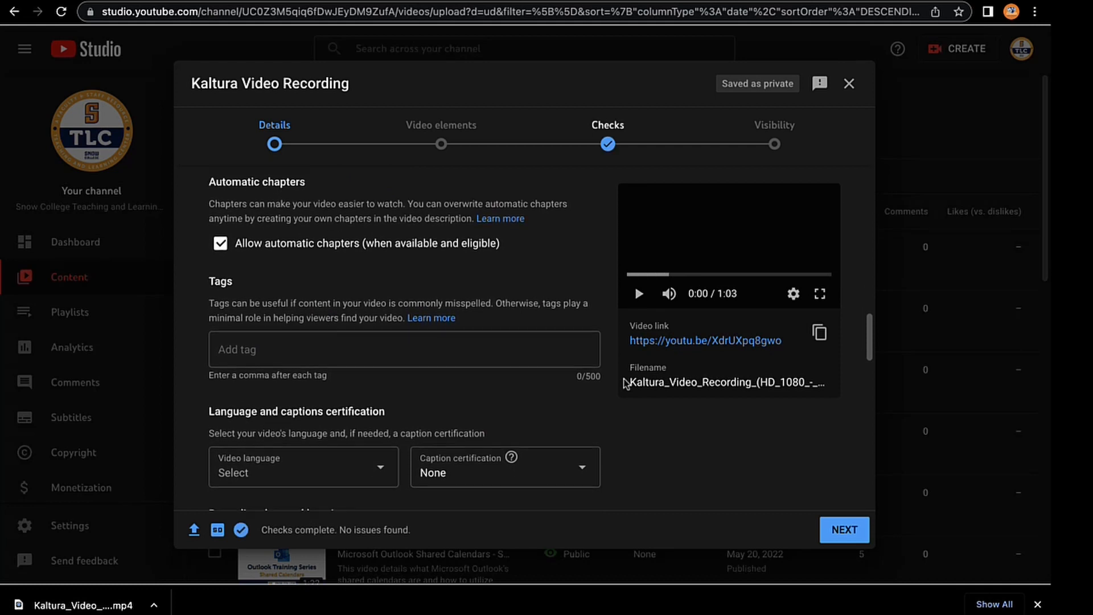
pyautogui.scroll(-7, 625, 383)
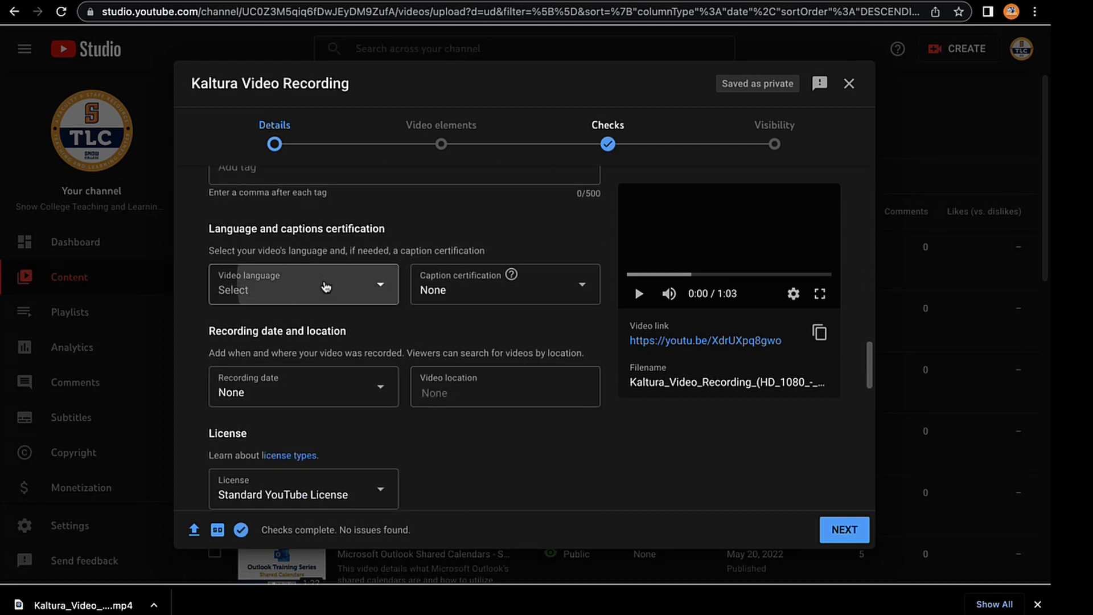
pyautogui.click(380, 285)
pyautogui.scroll(-5, 300, 378)
pyautogui.scroll(-15, 301, 380)
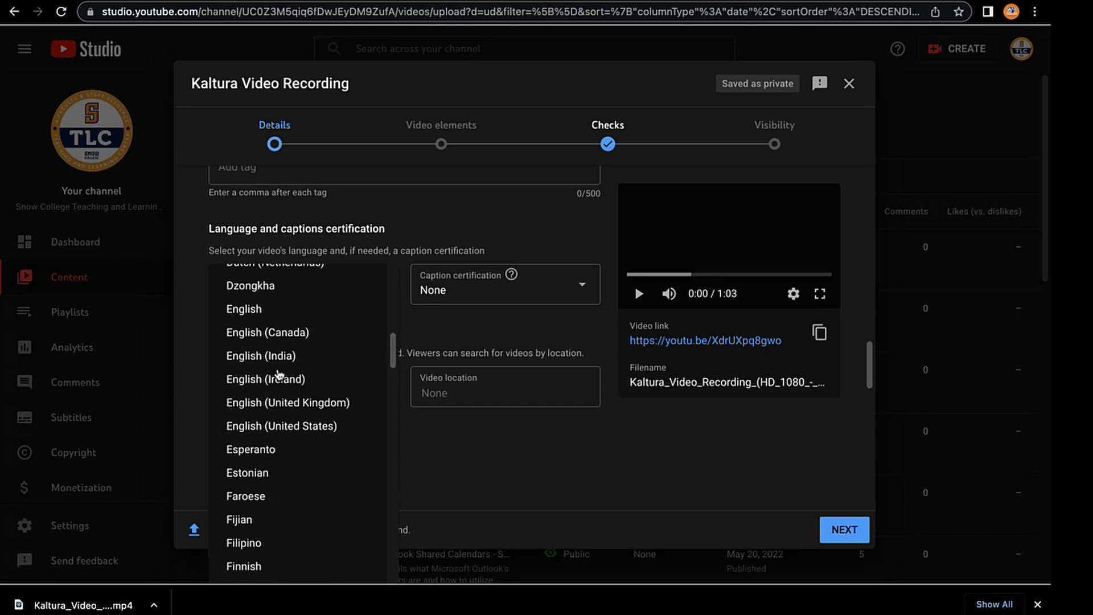
pyautogui.click(245, 312)
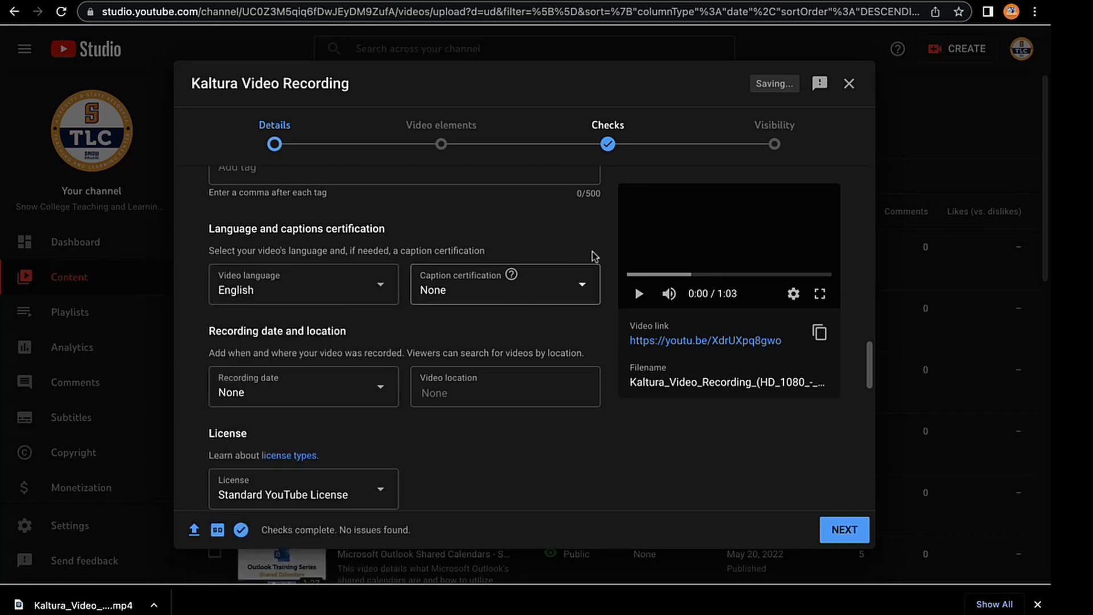
# - Set the caption certification to "This content has never aired on television in the U.S."
pyautogui.click(580, 284)
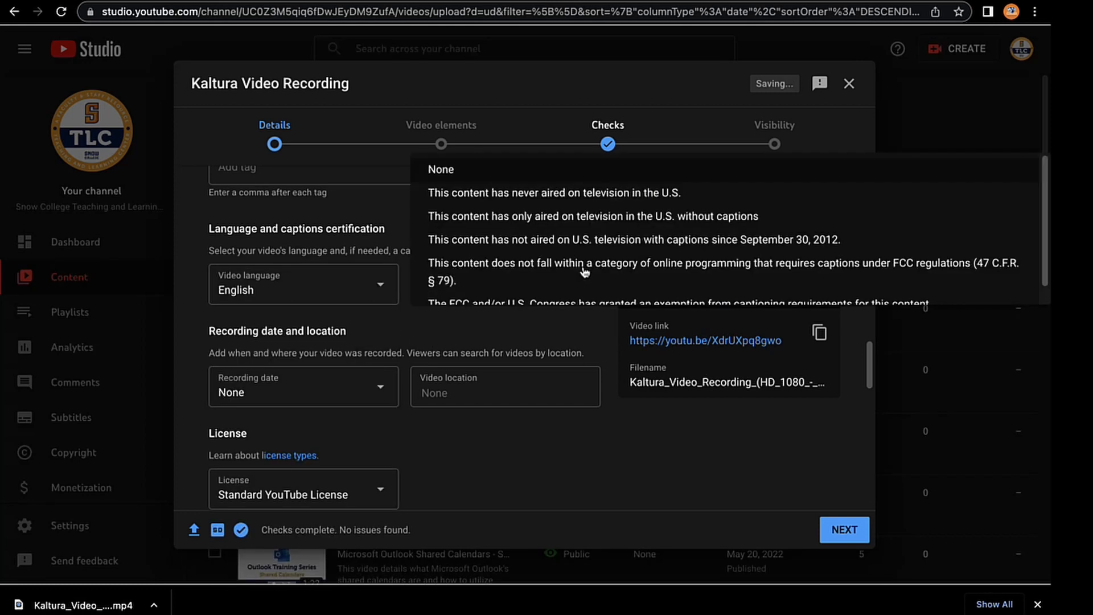
pyautogui.click(561, 191)
pyautogui.scroll(-2, 610, 320)
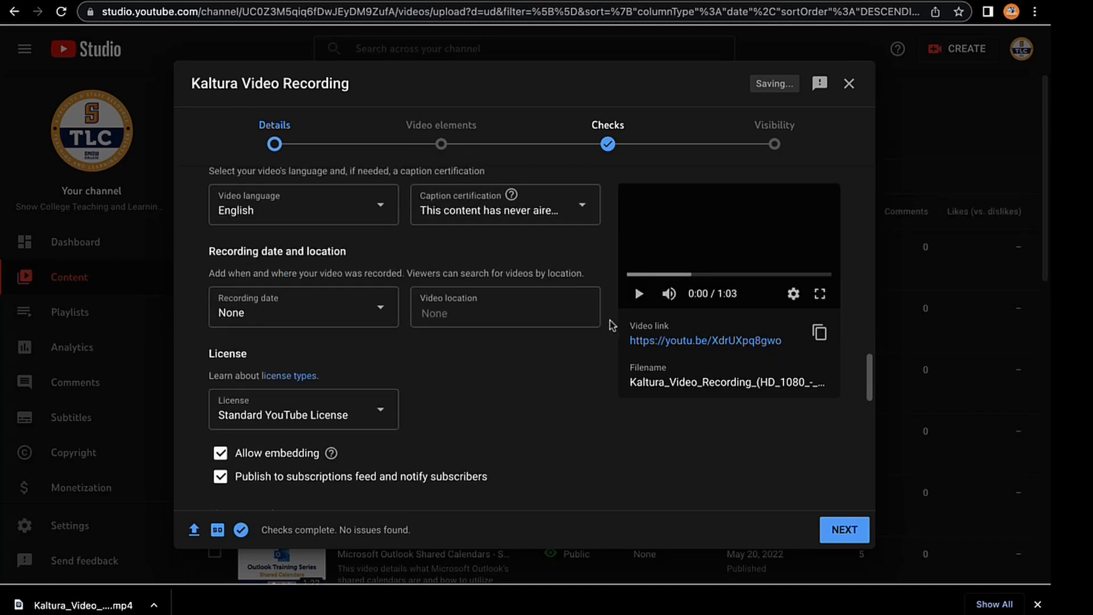
pyautogui.scroll(11, 612, 323)
# - Advance to the visibility settings, save the video as Unlisted, and dismiss the publishing confirmation
pyautogui.click(839, 531)
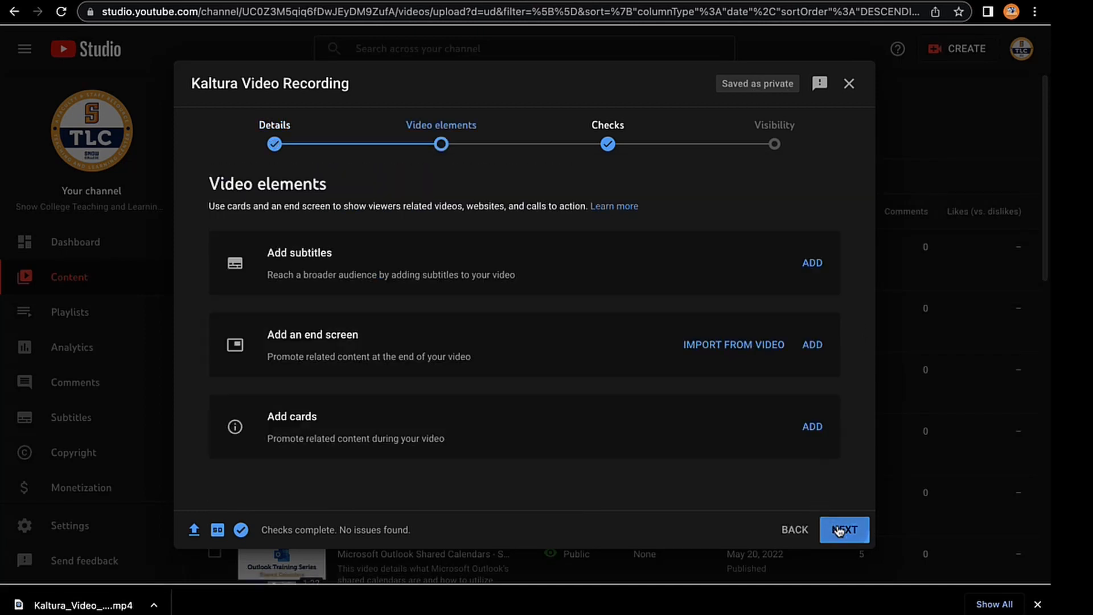
pyautogui.click(839, 531)
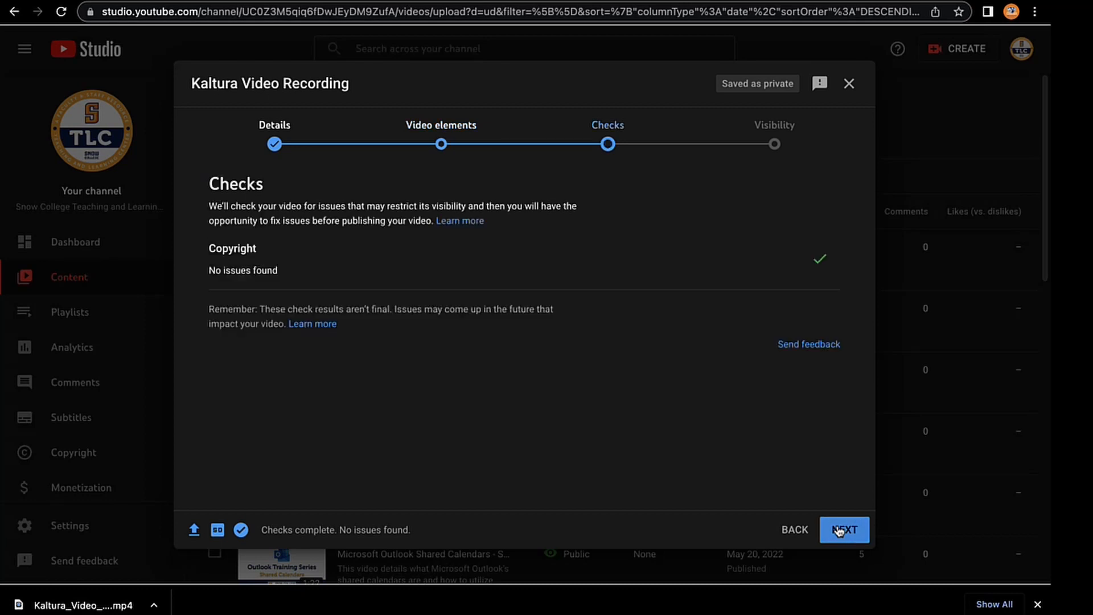
pyautogui.click(838, 531)
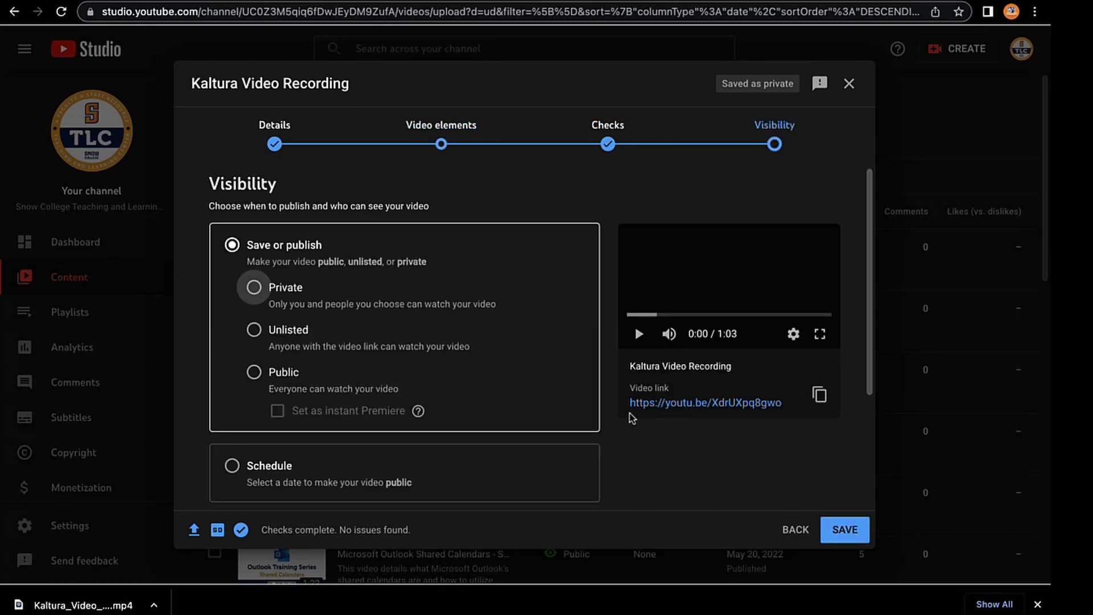
pyautogui.click(253, 331)
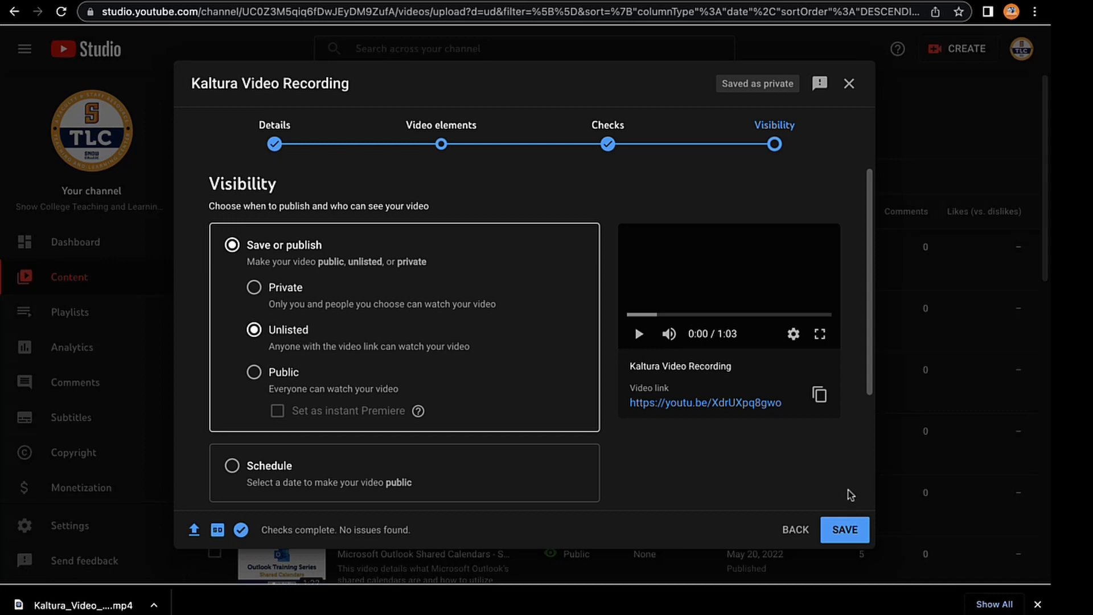
pyautogui.click(835, 536)
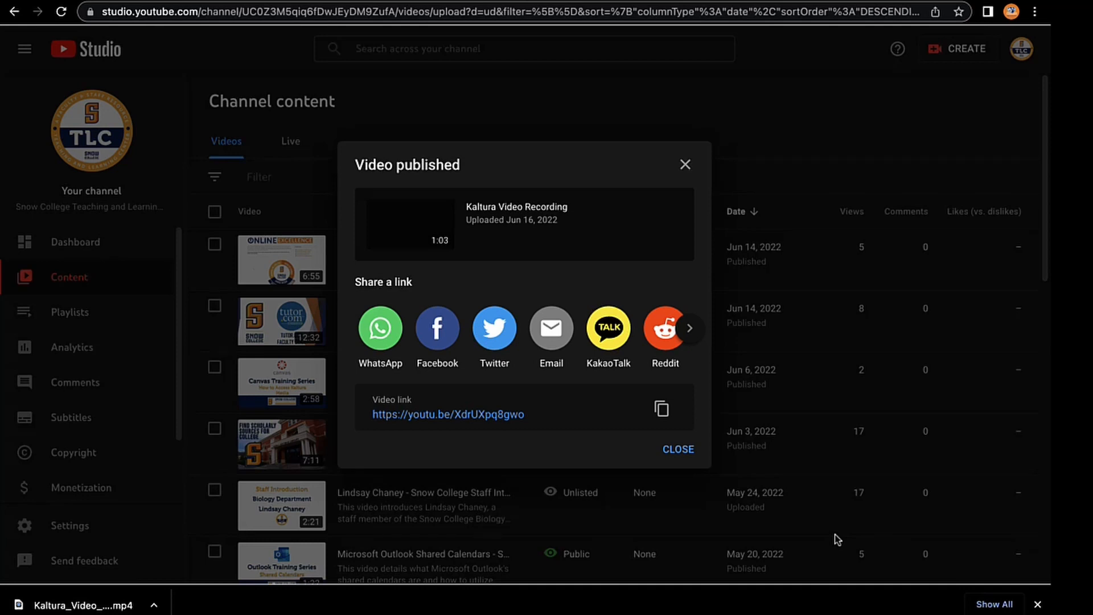
pyautogui.click(684, 164)
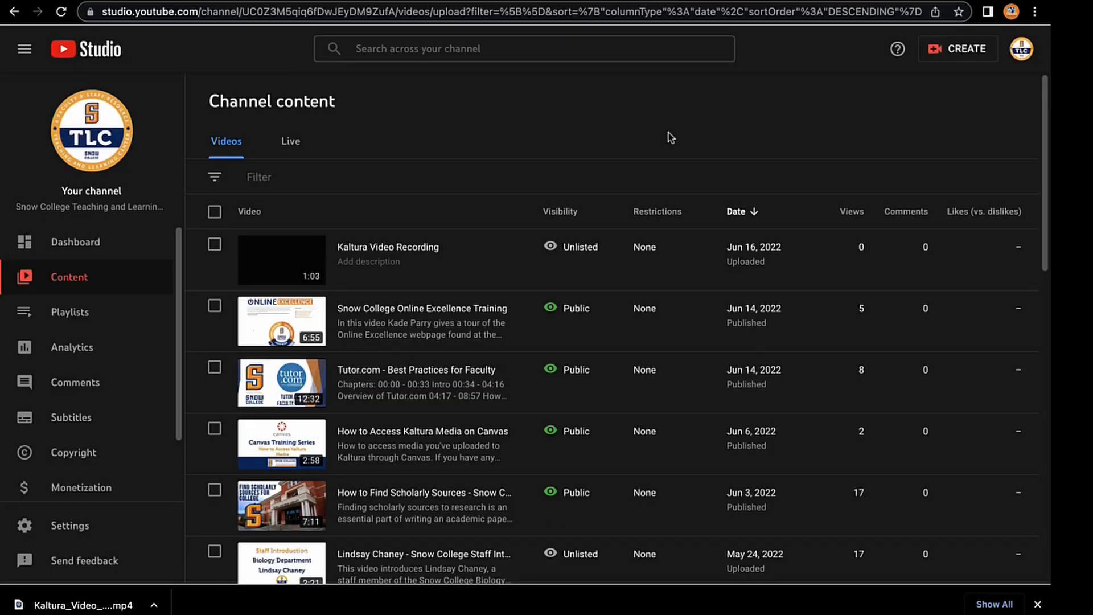
# - Open the "How to Access Kaltura Media on Canvas" video, turn on captions, and view them from 0:22
pyautogui.click(304, 441)
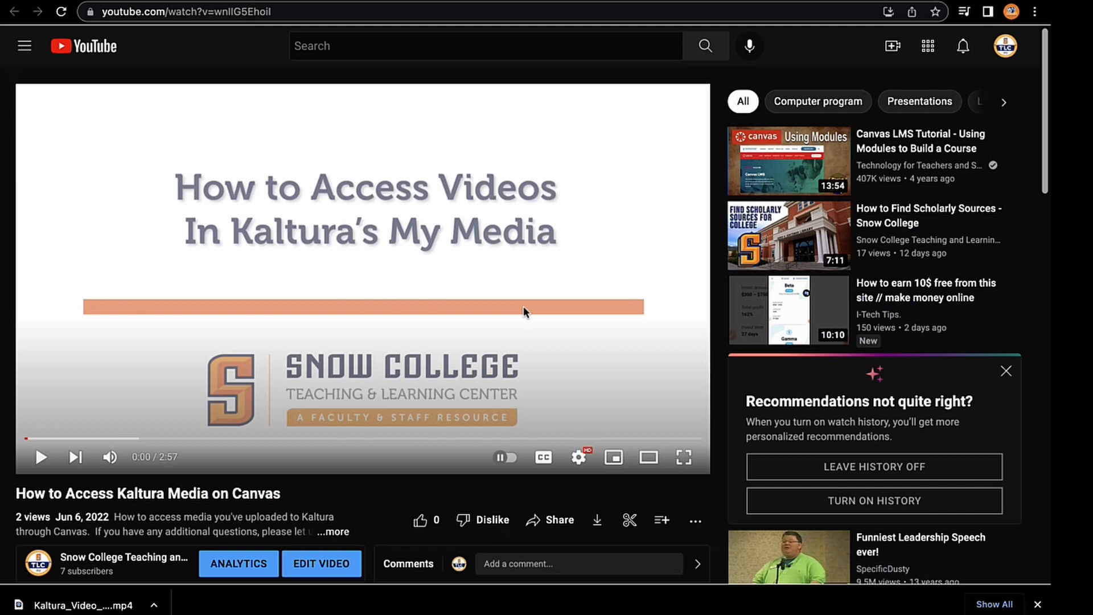
pyautogui.click(544, 458)
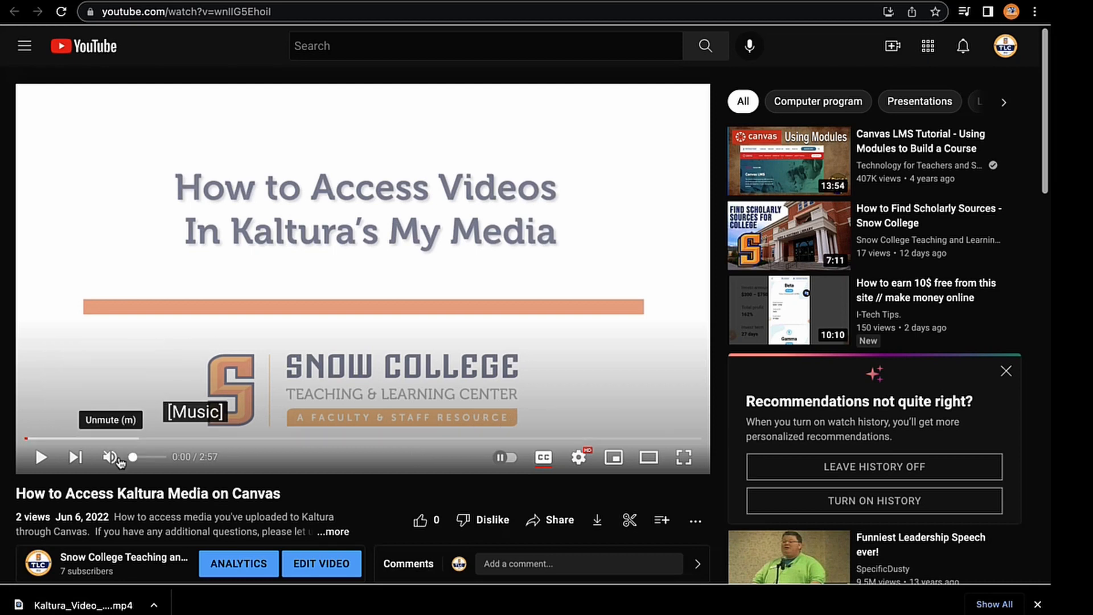
pyautogui.click(109, 438)
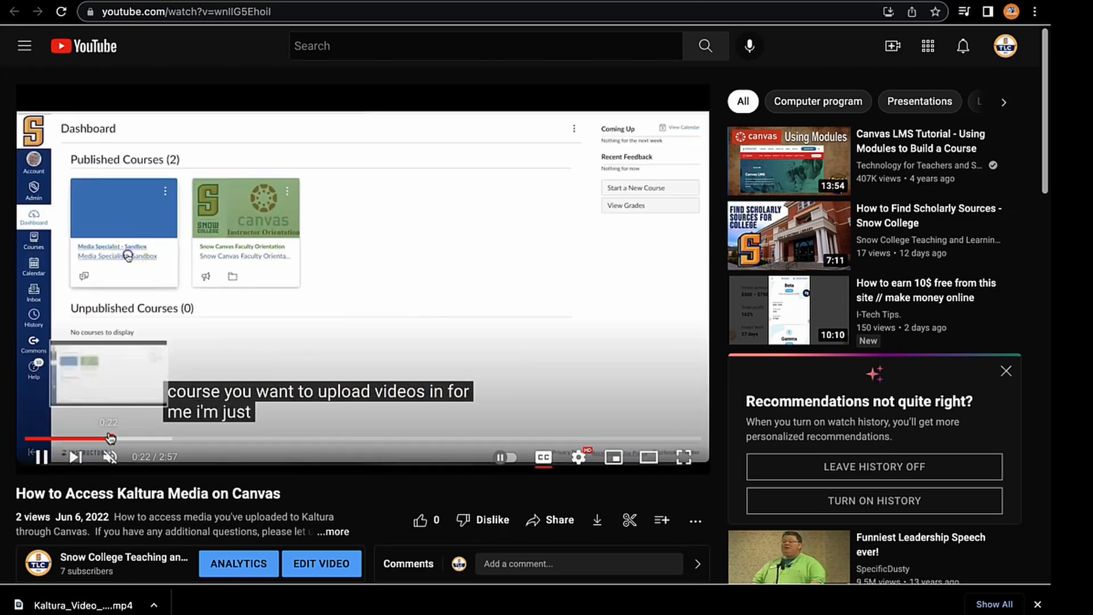
pyautogui.click(397, 288)
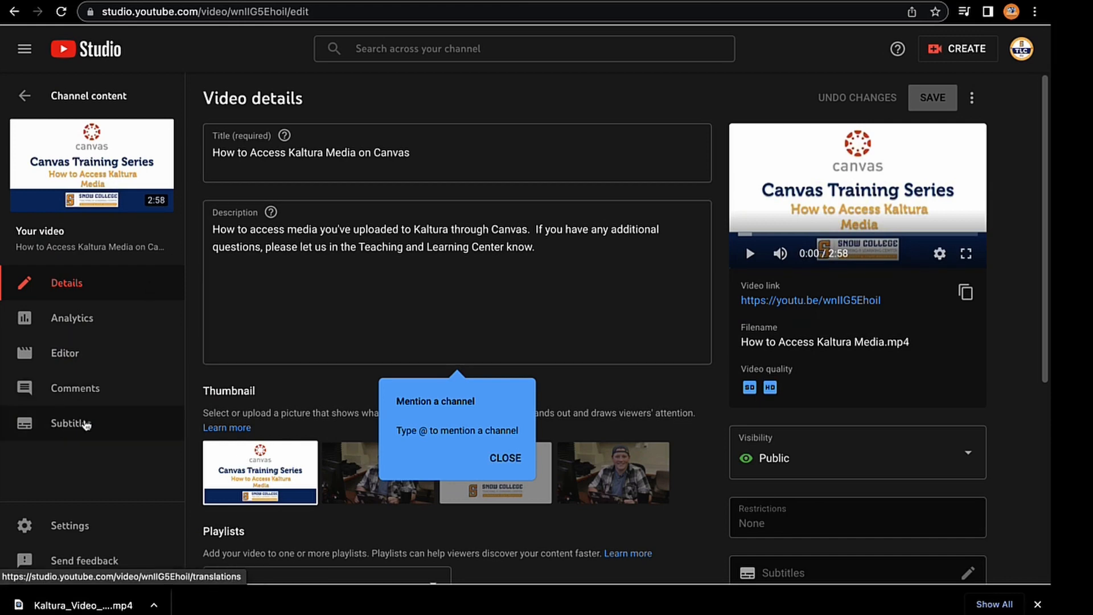
# - Duplicate the Kaltura Media video's automatic English subtitles for editing, and pause the preview at about 0:15
pyautogui.click(84, 423)
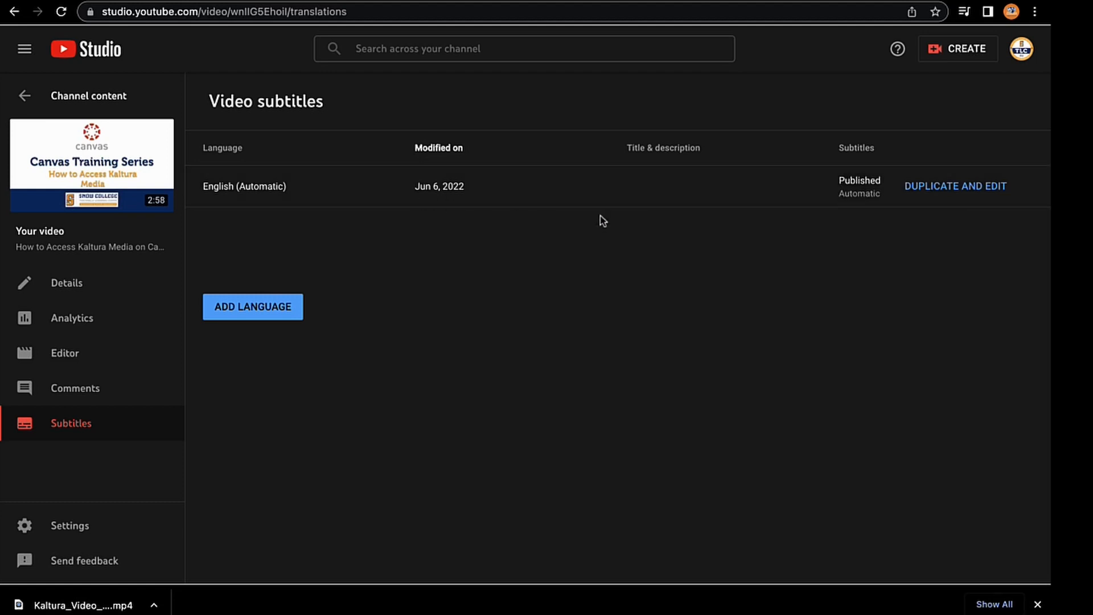
pyautogui.click(985, 188)
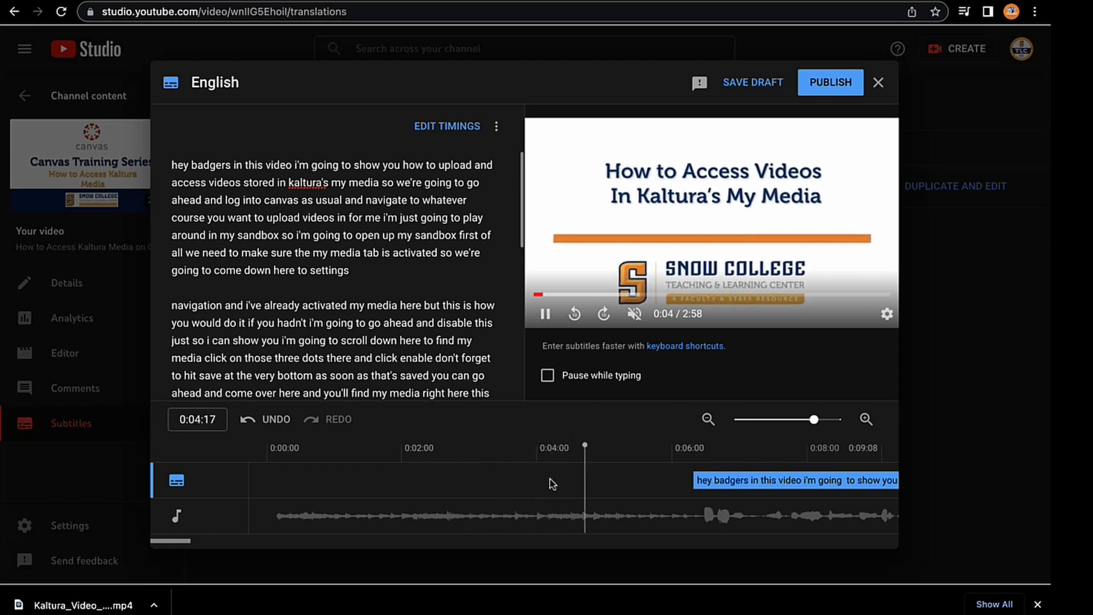
pyautogui.hscroll(10, 666, 491)
pyautogui.hscroll(-2, 665, 489)
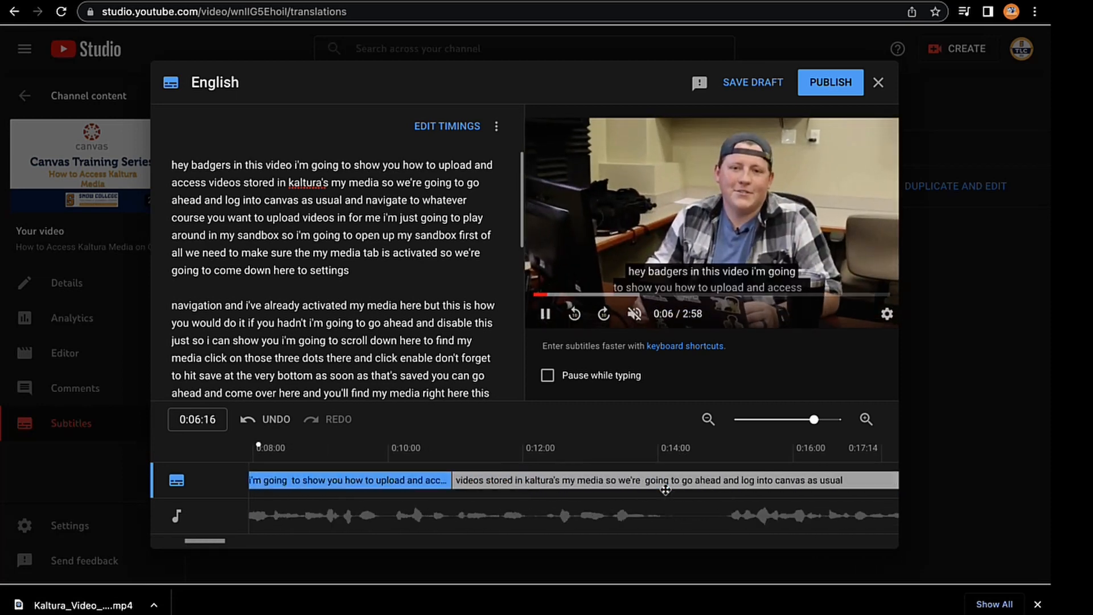
pyautogui.hscroll(-3, 665, 490)
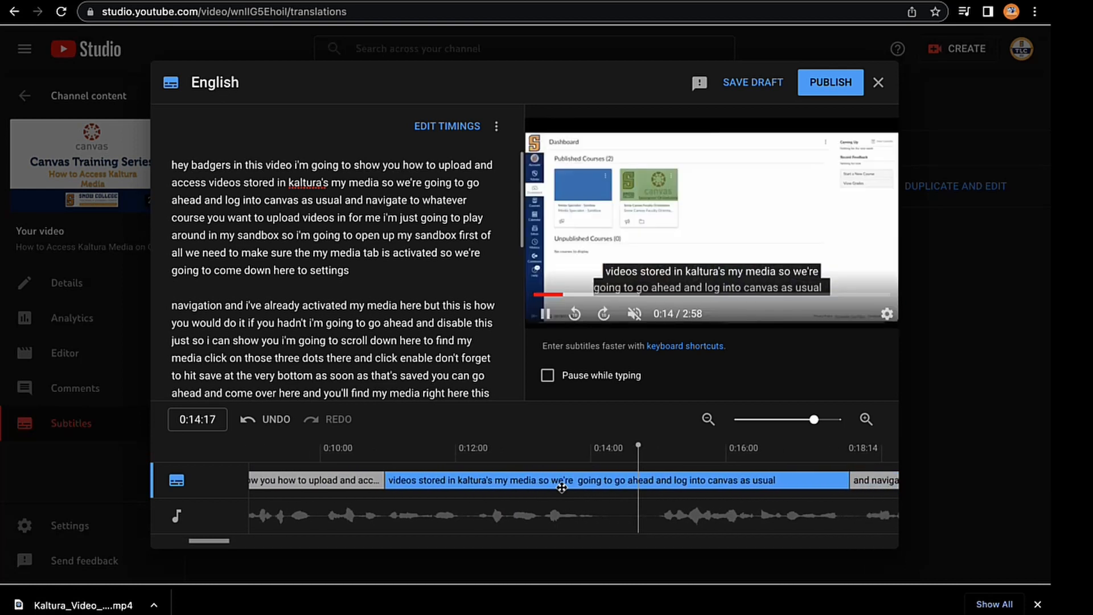
pyautogui.press('space')
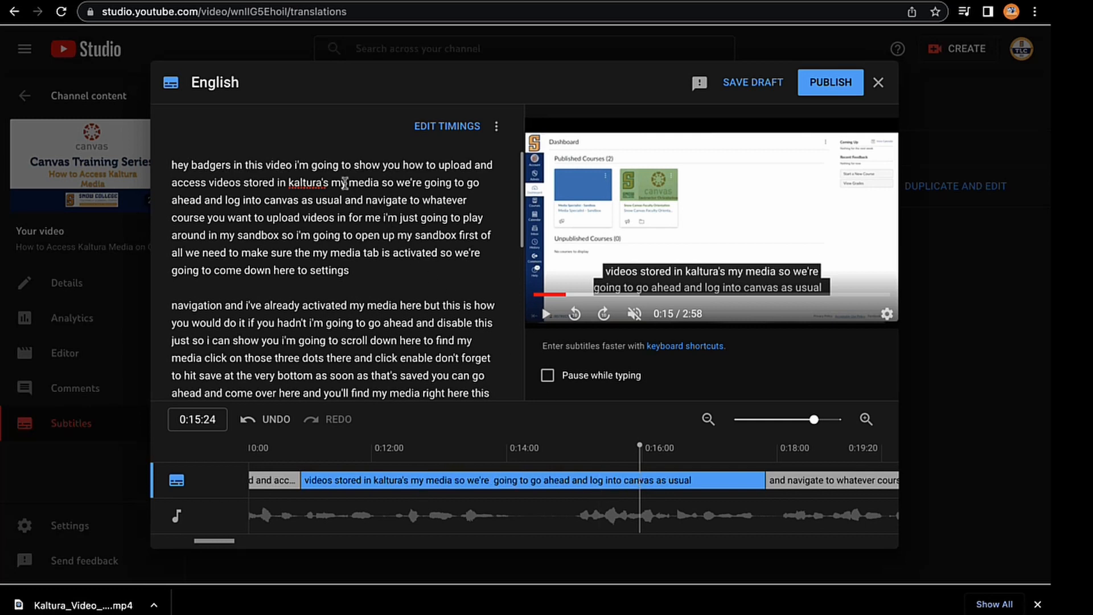
# - Capitalize "Kaltura's" and the opening word "Hey" in the English subtitles, and publish them
pyautogui.click(290, 183)
pyautogui.press('Delete')
pyautogui.write('K')
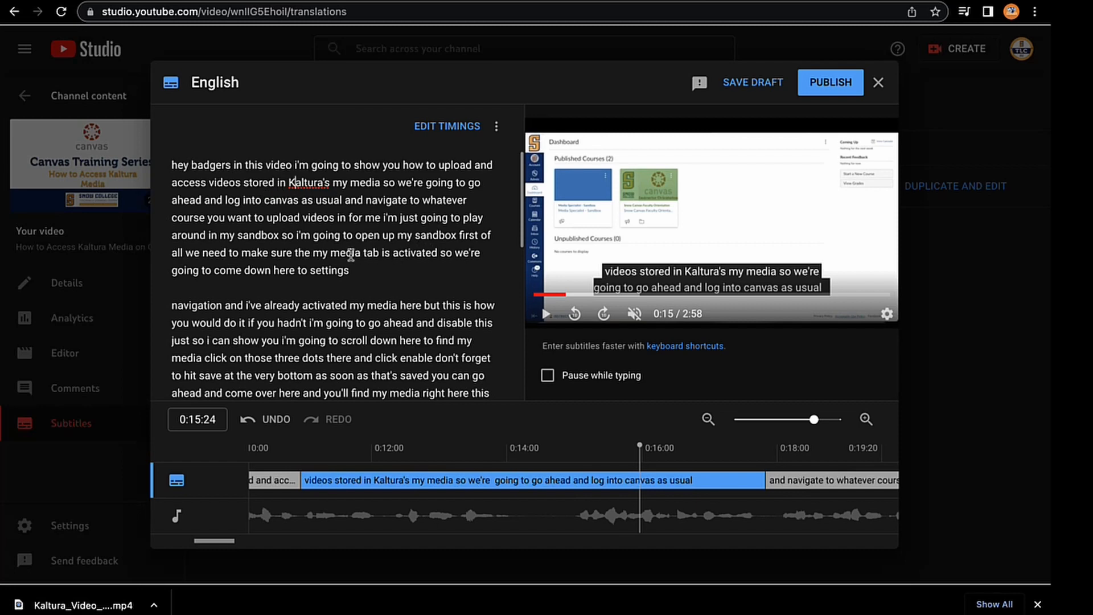
pyautogui.click(183, 164)
pyautogui.press('BackSpace')
pyautogui.write('H')
pyautogui.scroll(-1, 348, 262)
pyautogui.scroll(-2, 347, 262)
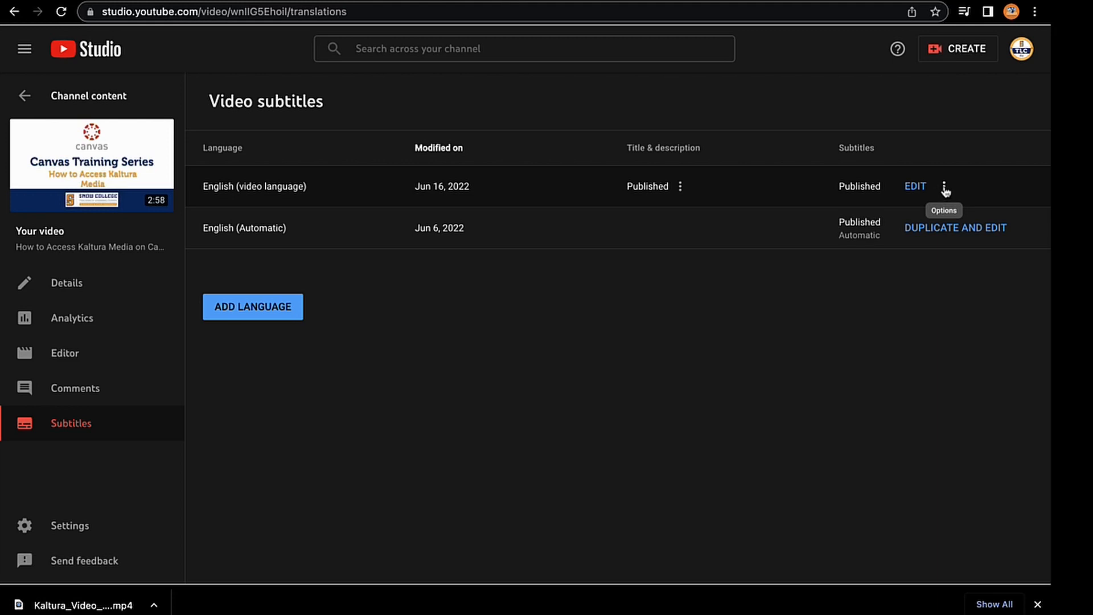
# - Download the published English subtitles of the video as an .srt file
pyautogui.click(943, 188)
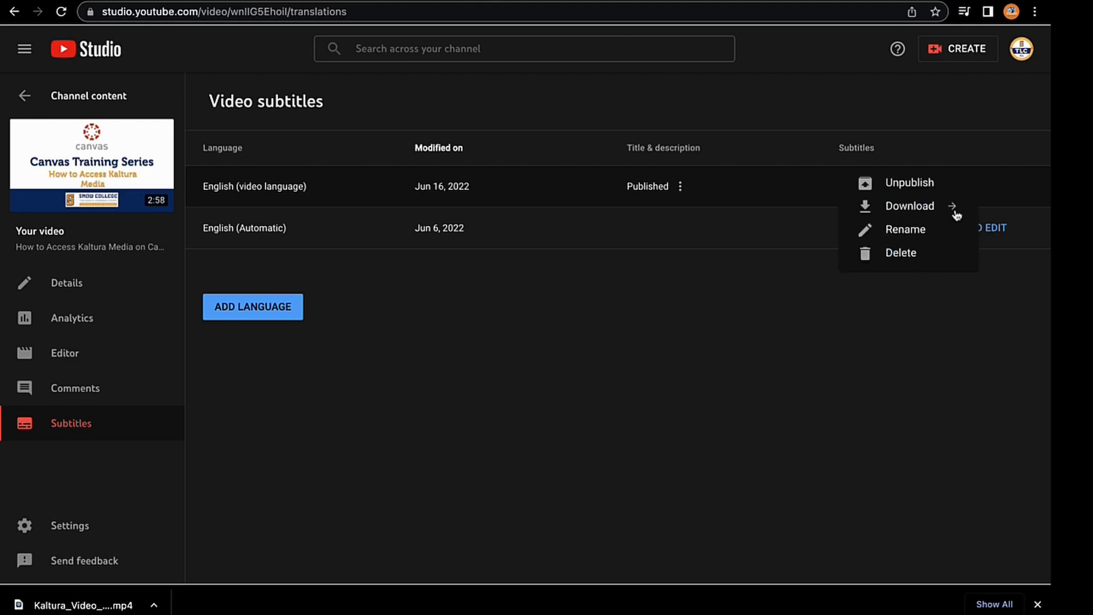
pyautogui.click(955, 207)
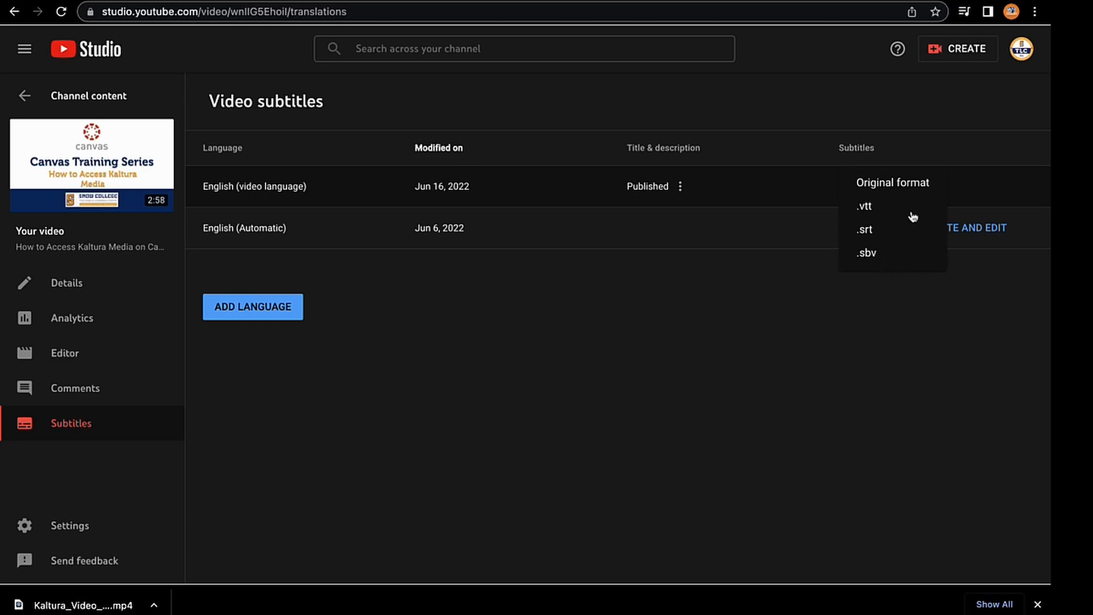
pyautogui.click(866, 230)
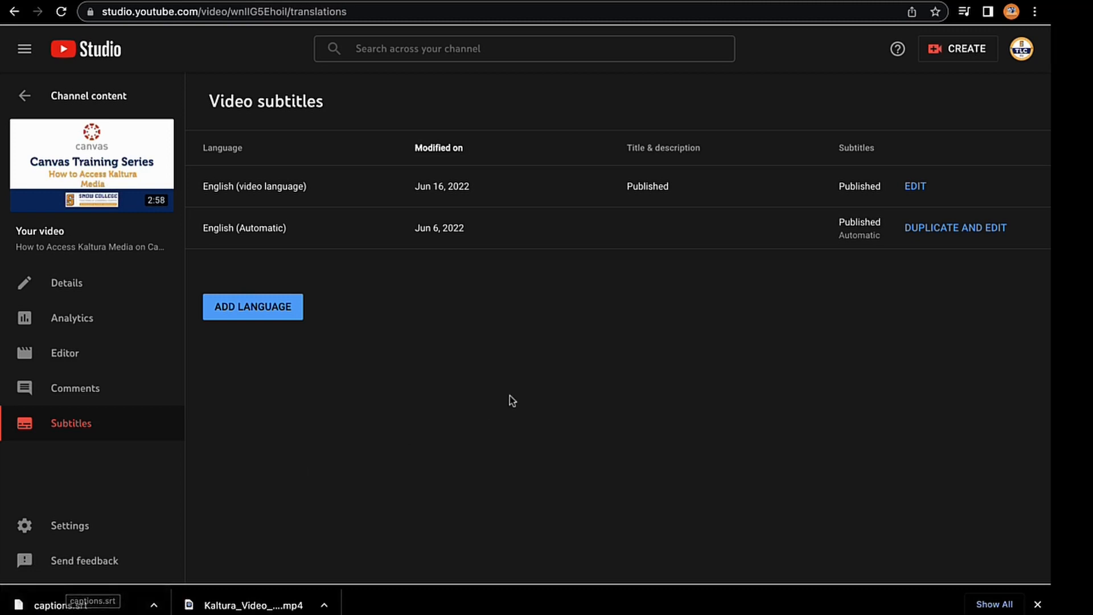
# - Switch to Canvas, open the Kaltura Video Recording for editing, and start a captions file upload for it
pyautogui.click(111, 1)
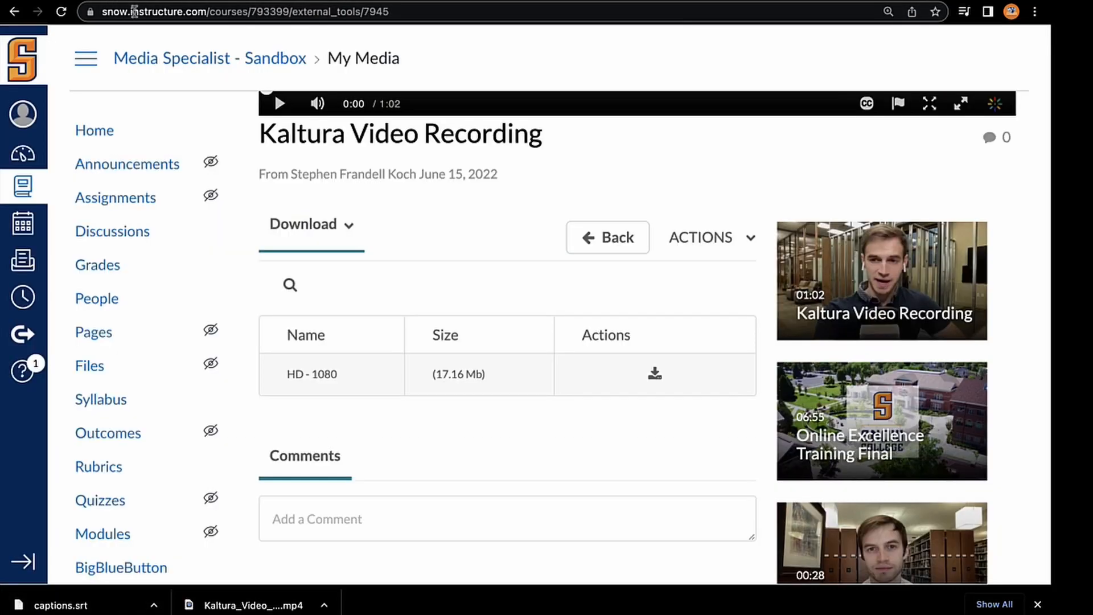
pyautogui.scroll(1, 604, 404)
pyautogui.click(690, 289)
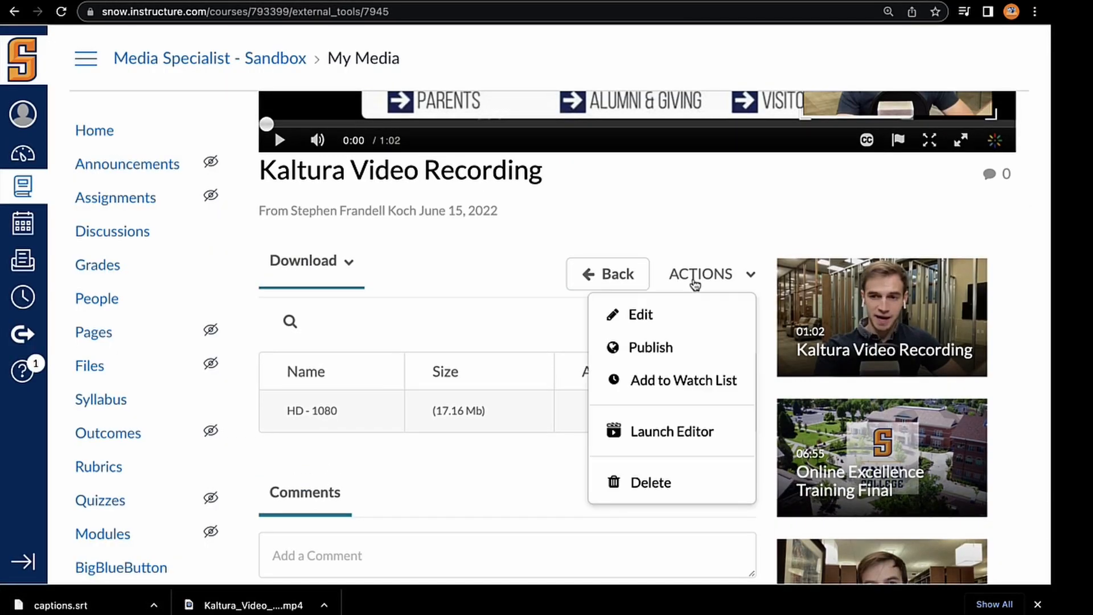
pyautogui.click(648, 315)
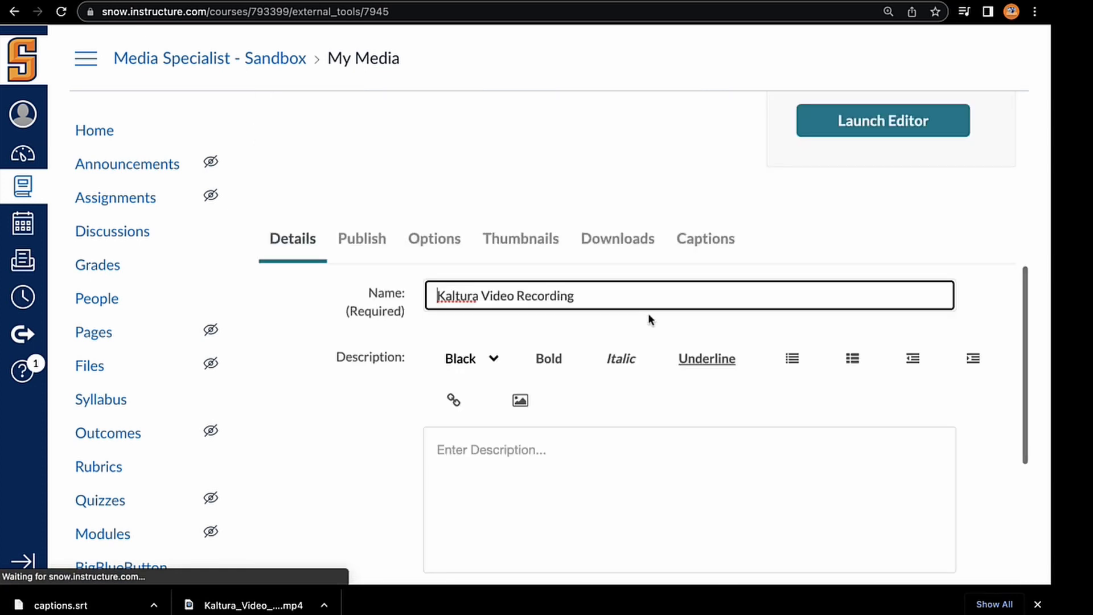
pyautogui.click(695, 251)
pyautogui.click(868, 313)
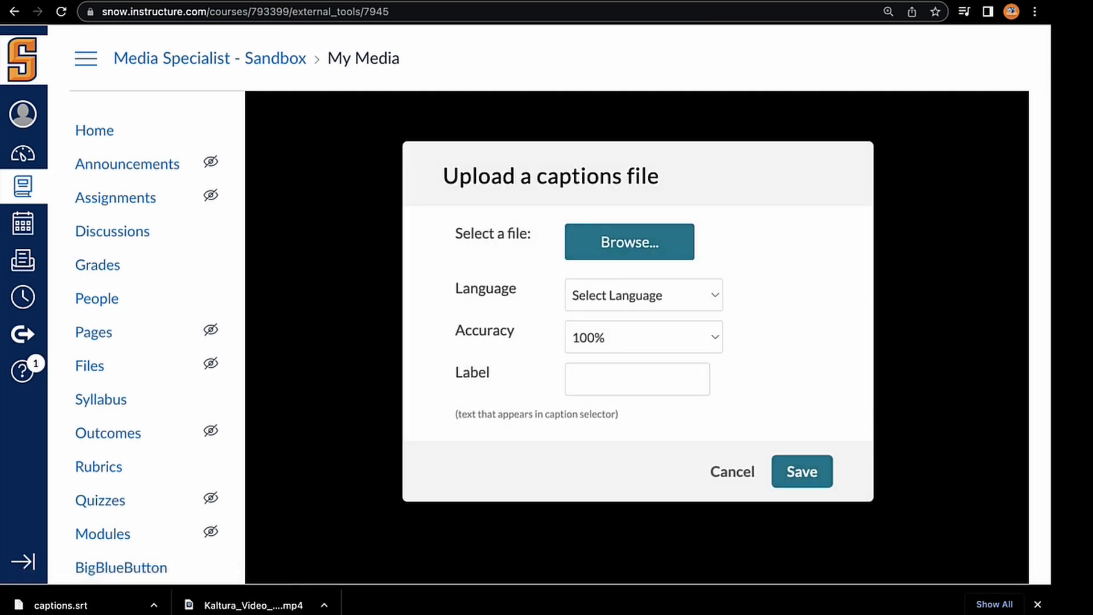
# - Upload captions.srt from Downloads as the recording's captions, set the language to English, and save
pyautogui.click(618, 251)
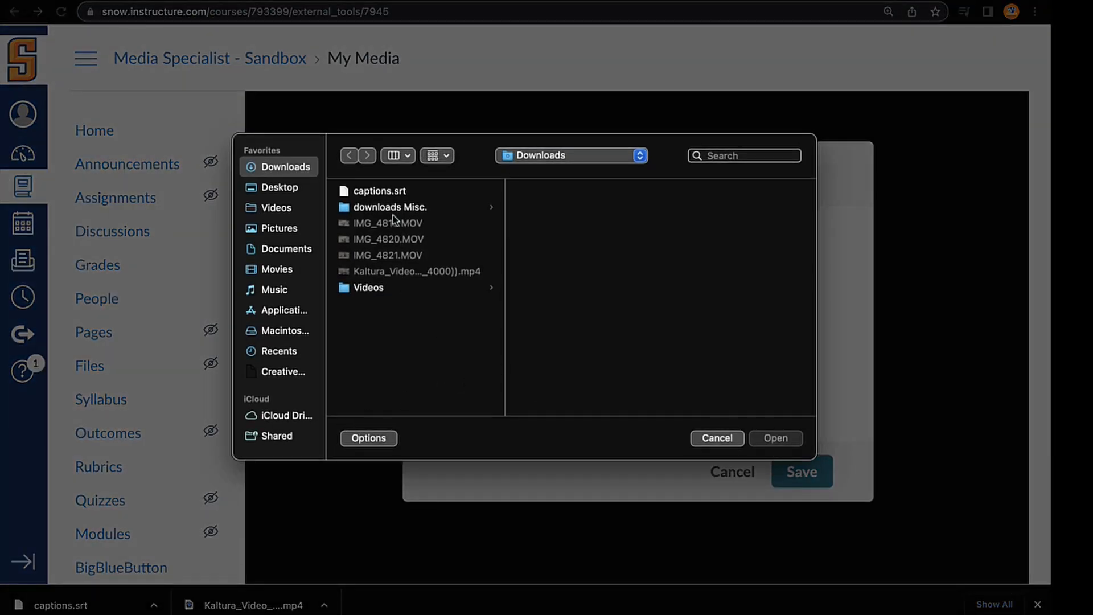
pyautogui.click(379, 191)
pyautogui.click(775, 439)
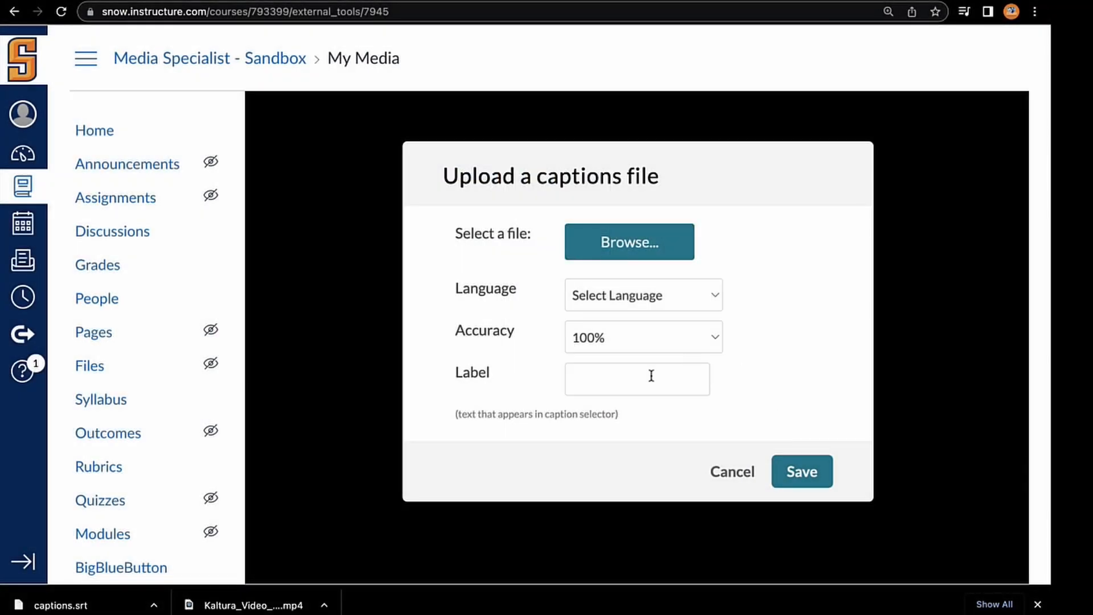
pyautogui.click(677, 316)
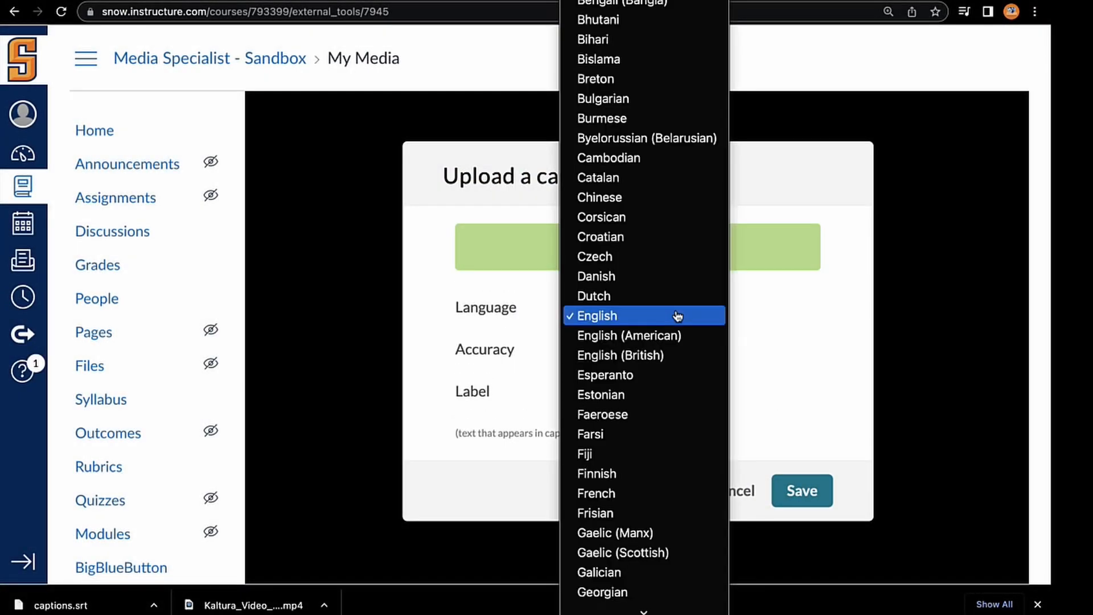
pyautogui.click(676, 316)
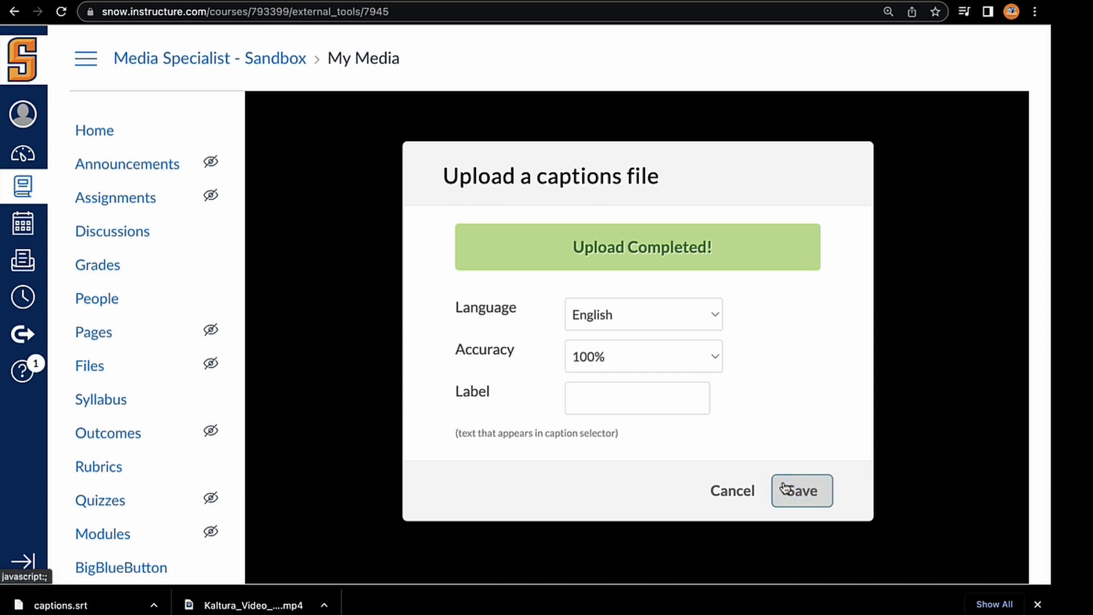
pyautogui.click(785, 488)
# - Review the English captions in the Closed Captions Editor, and check the captions and their options on the playing Kaltura Video Recording
pyautogui.click(691, 250)
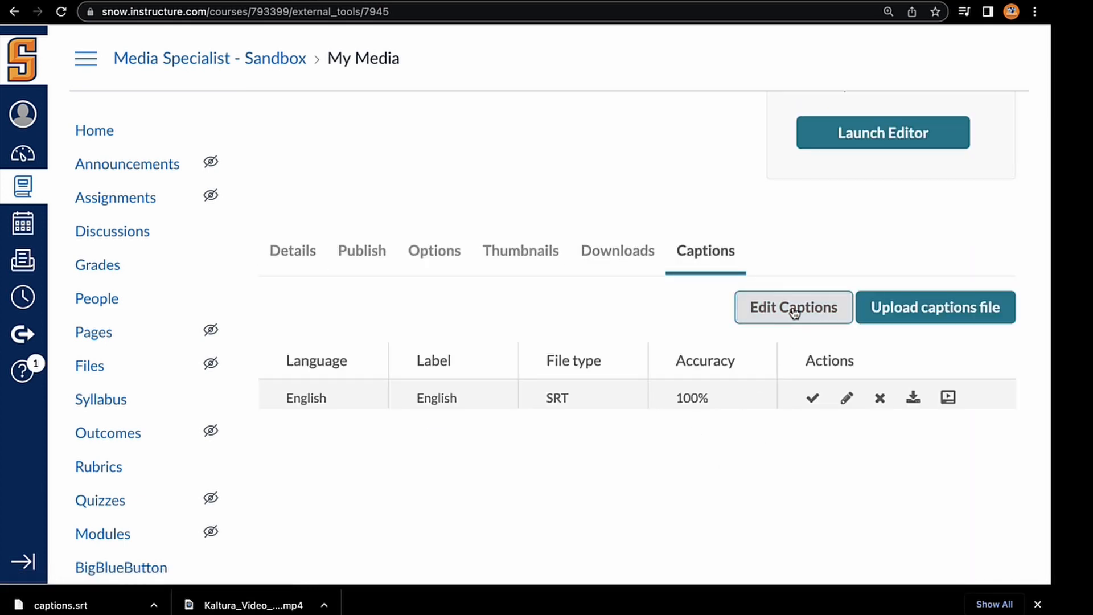
pyautogui.click(794, 313)
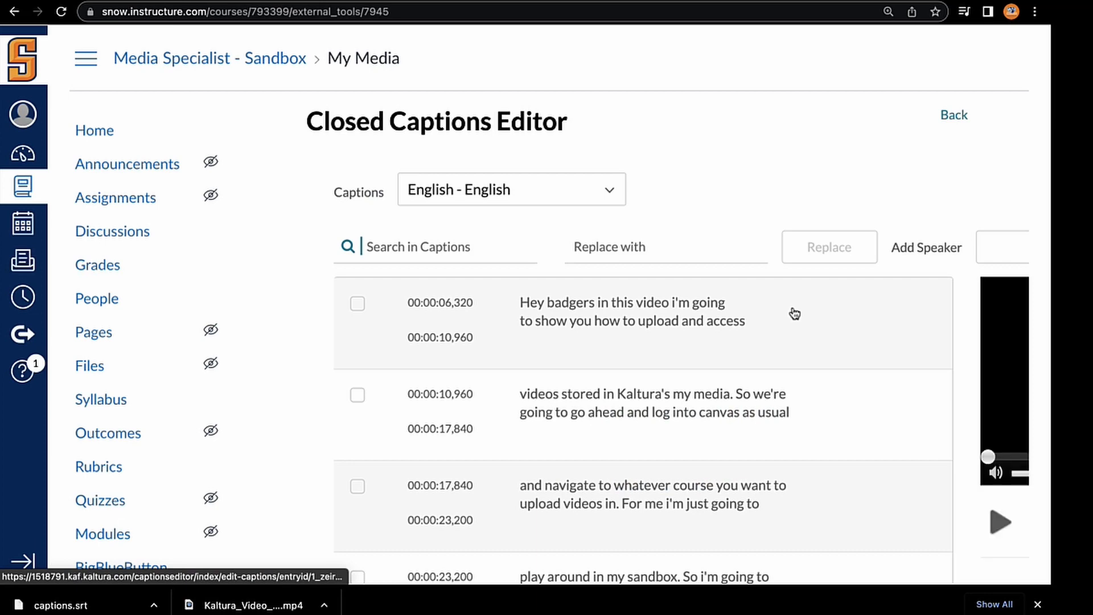
pyautogui.scroll(-3, 735, 366)
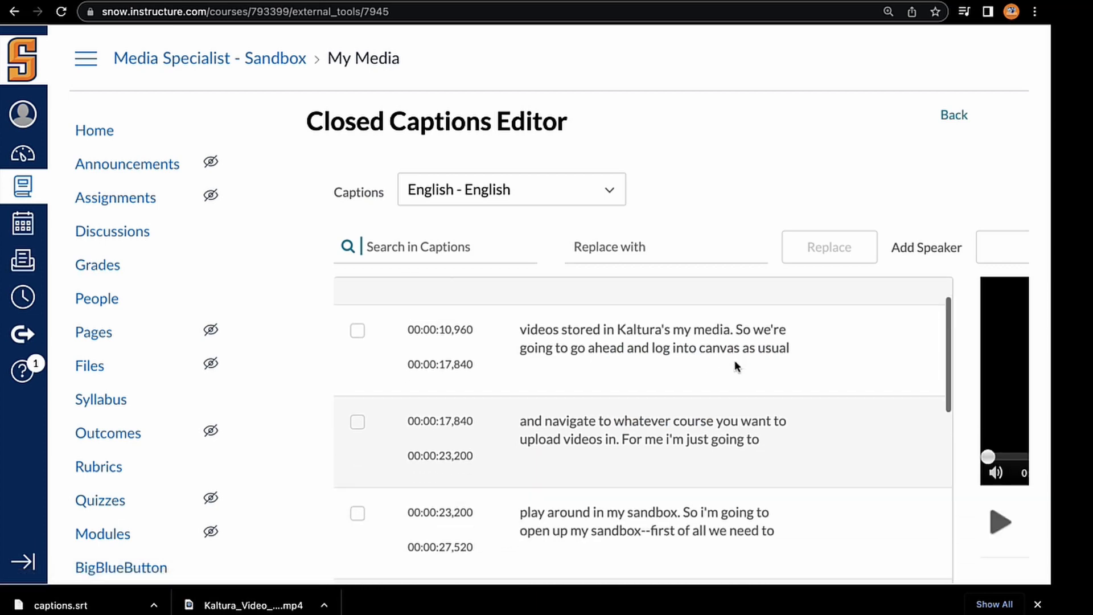
pyautogui.hscroll(2, 736, 365)
pyautogui.hscroll(-3, 683, 407)
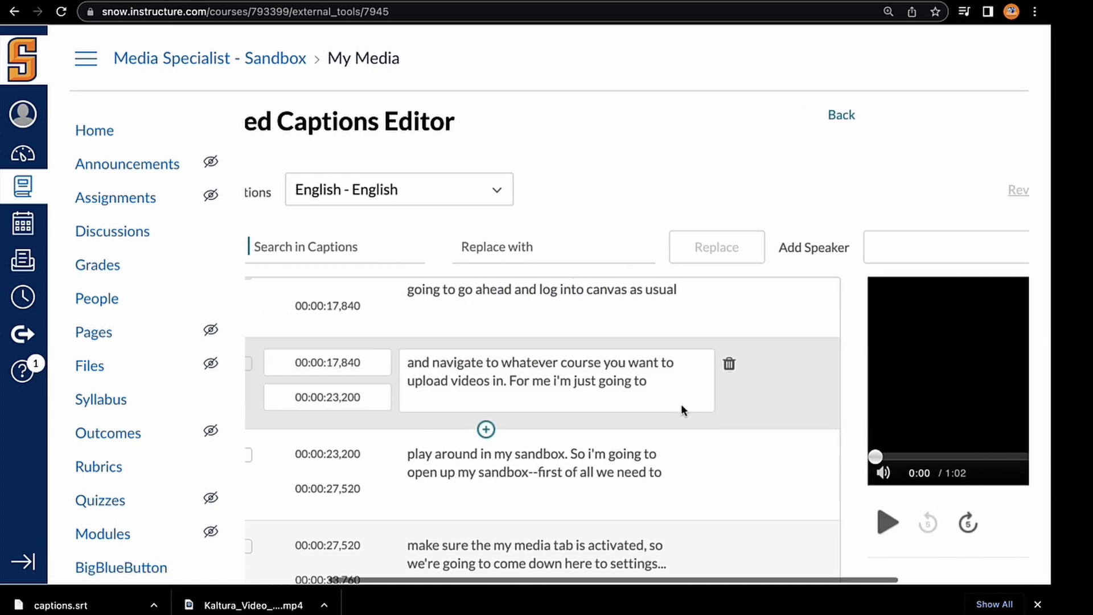
pyautogui.scroll(3, 683, 407)
pyautogui.scroll(-9, 678, 410)
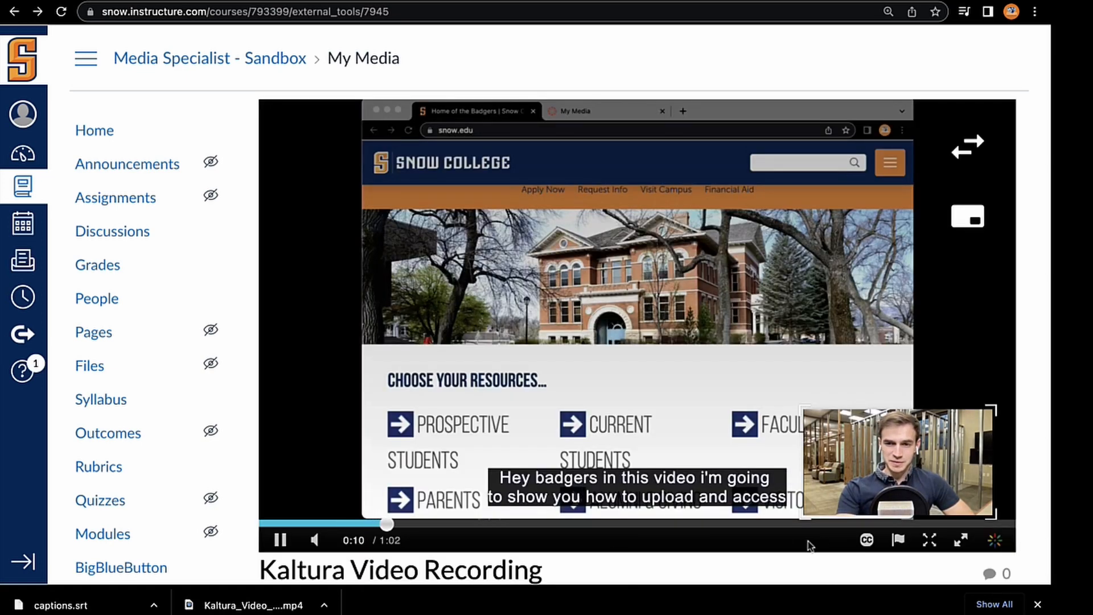
pyautogui.click(867, 539)
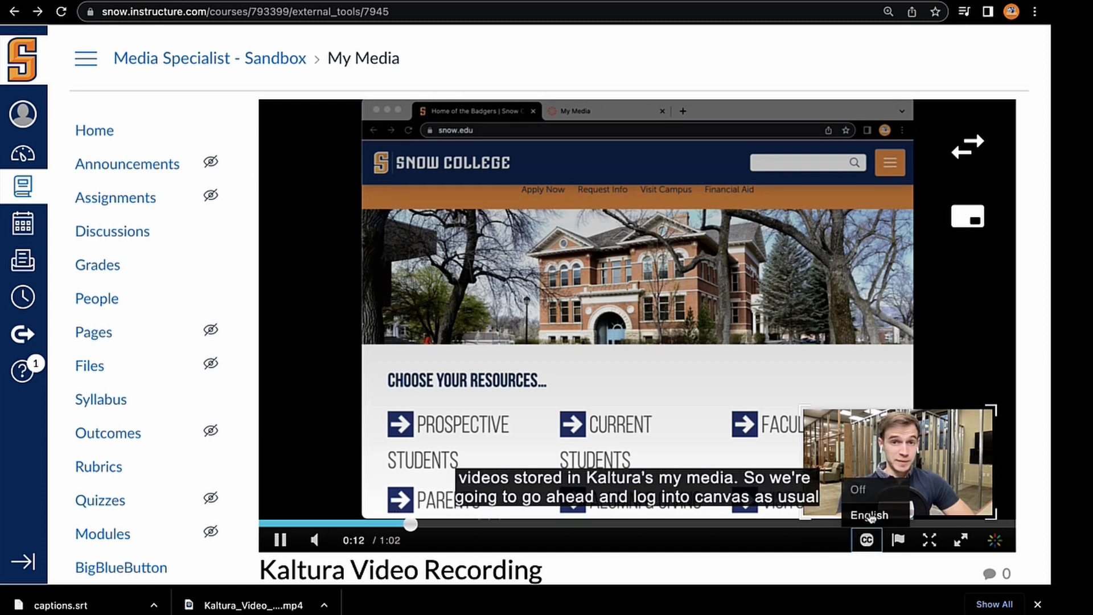
pyautogui.click(872, 490)
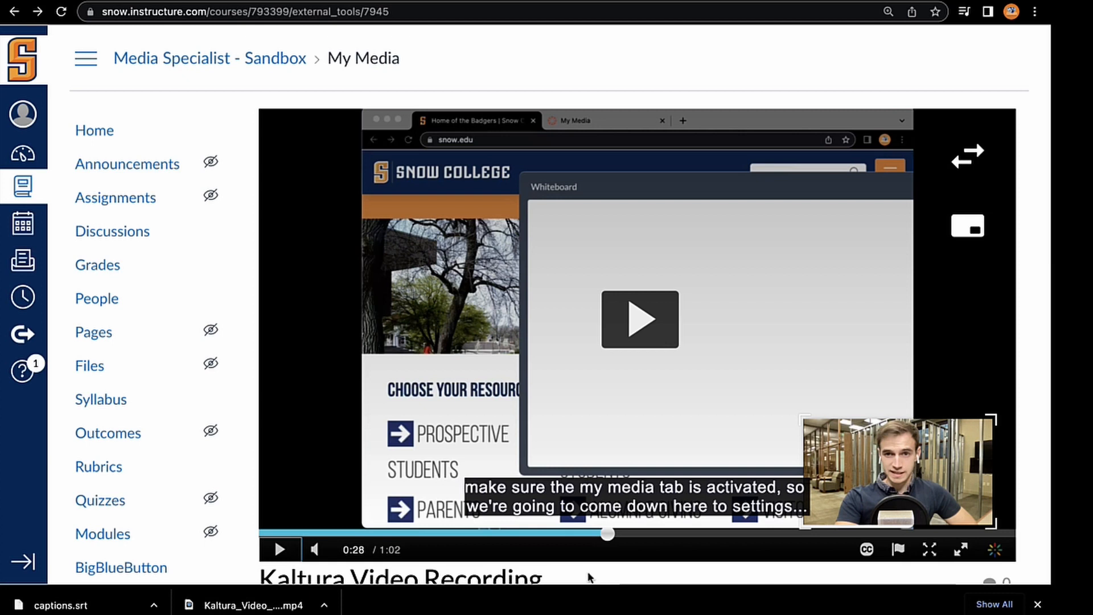
# - Create a new page titled "Example" in the course's Pages and start its body content
pyautogui.click(94, 332)
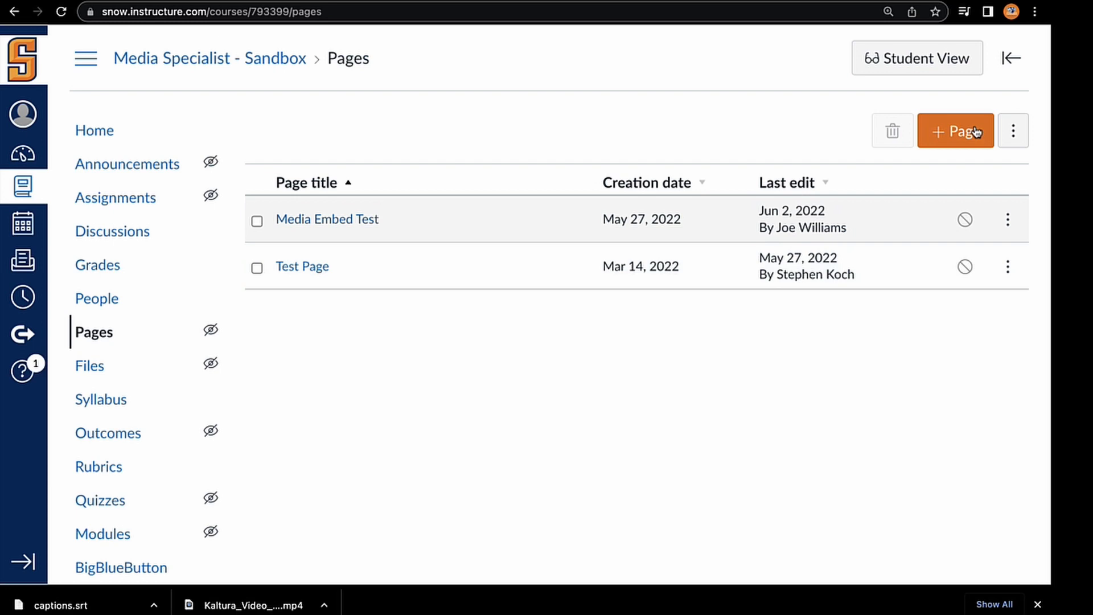
pyautogui.click(976, 131)
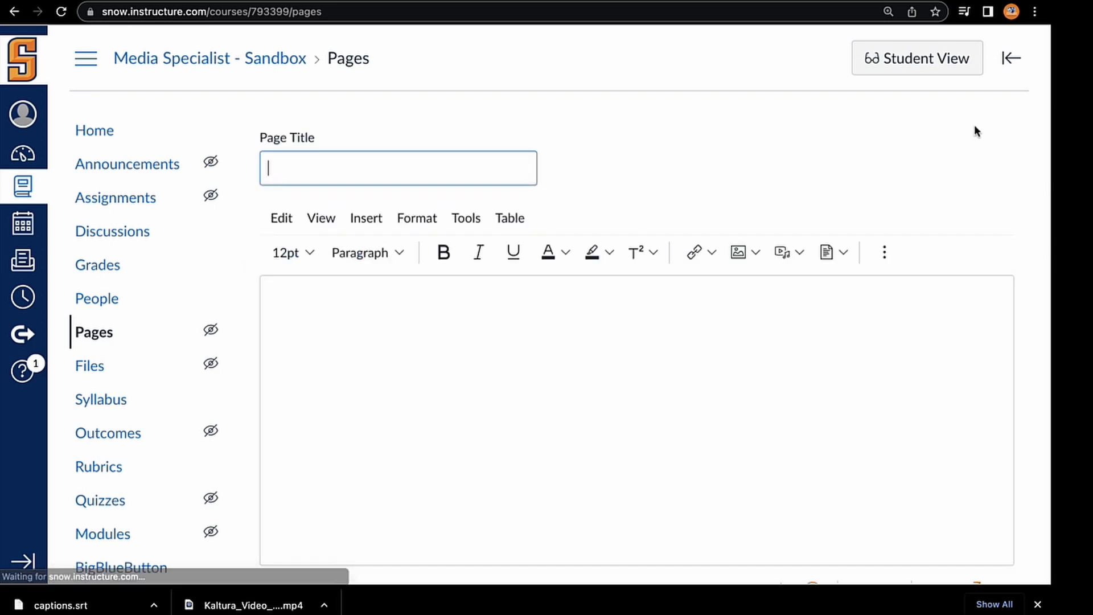
pyautogui.write('E')
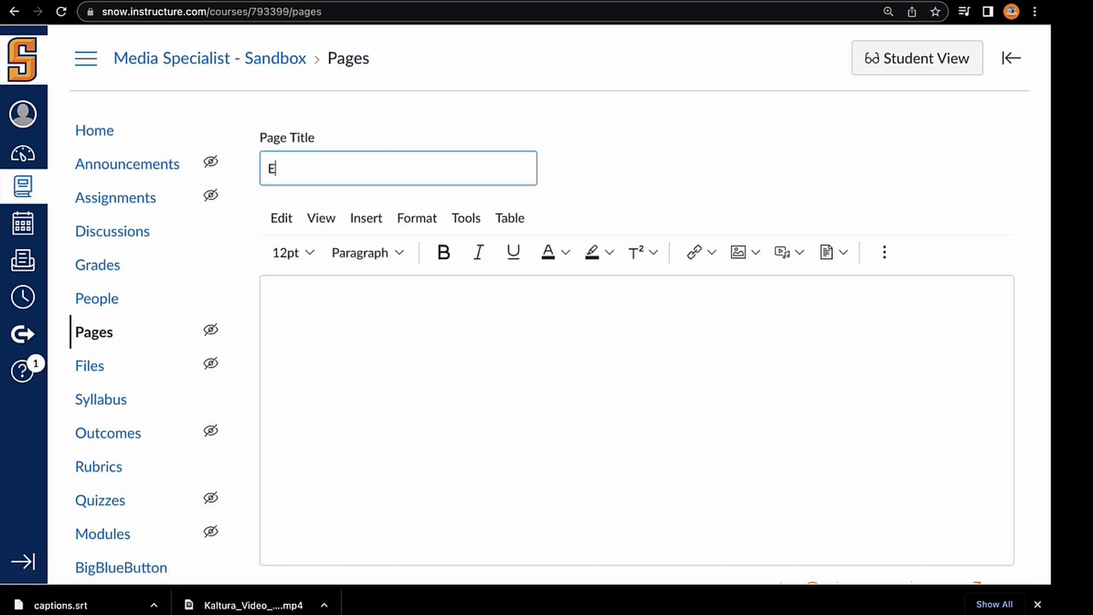
pyautogui.write('xample')
pyautogui.click(675, 323)
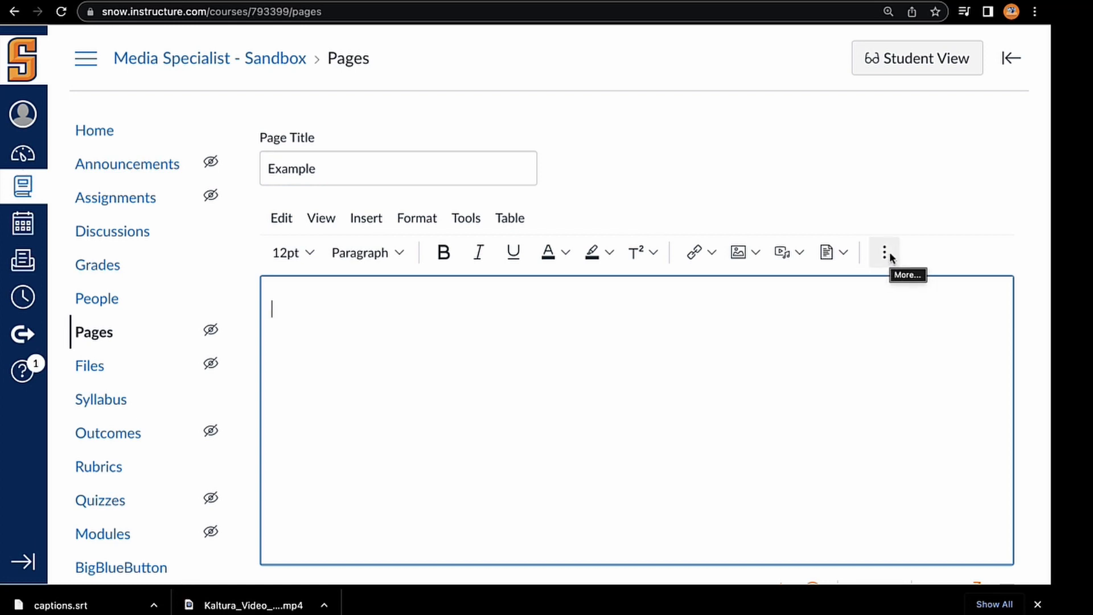
# - Open the Embed Kaltura Media tool for the page body and browse the videos in My Media
pyautogui.click(887, 254)
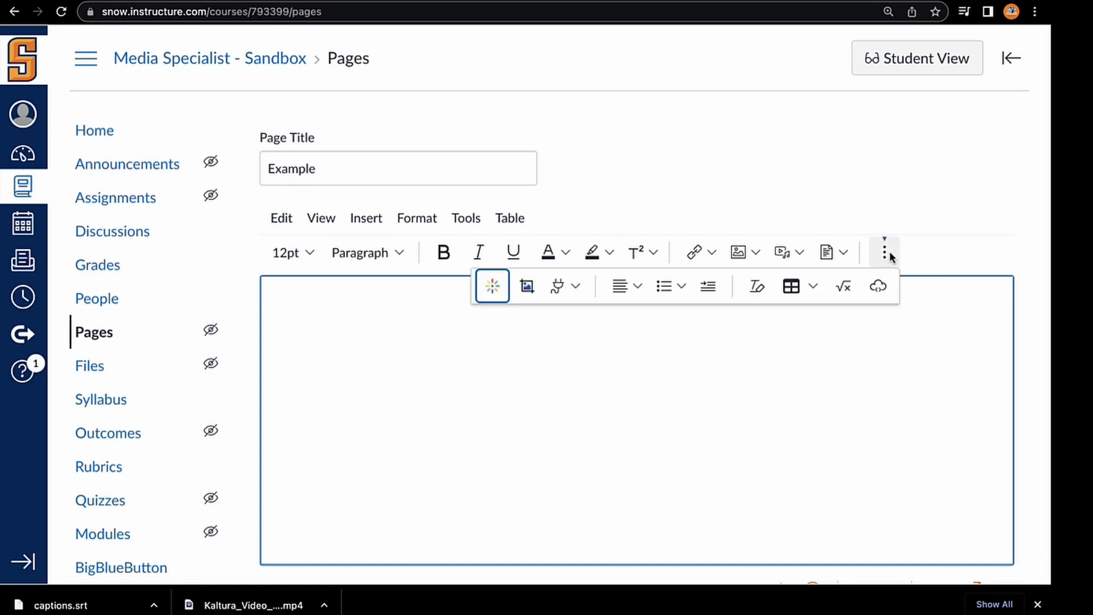
pyautogui.click(494, 292)
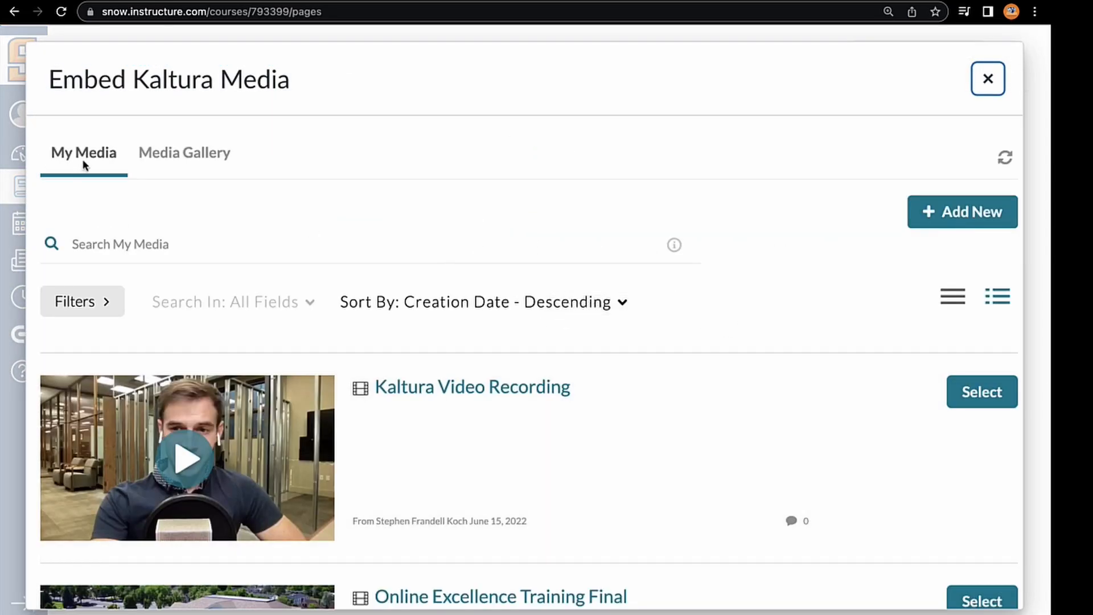
pyautogui.scroll(-5, 683, 352)
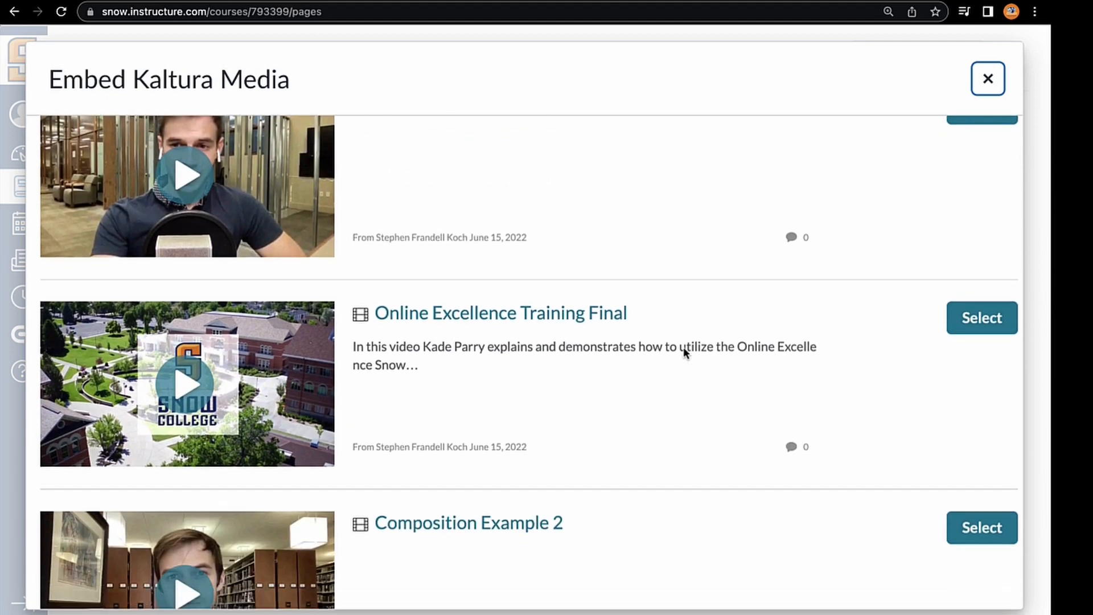
pyautogui.scroll(-10, 683, 347)
pyautogui.scroll(20, 683, 346)
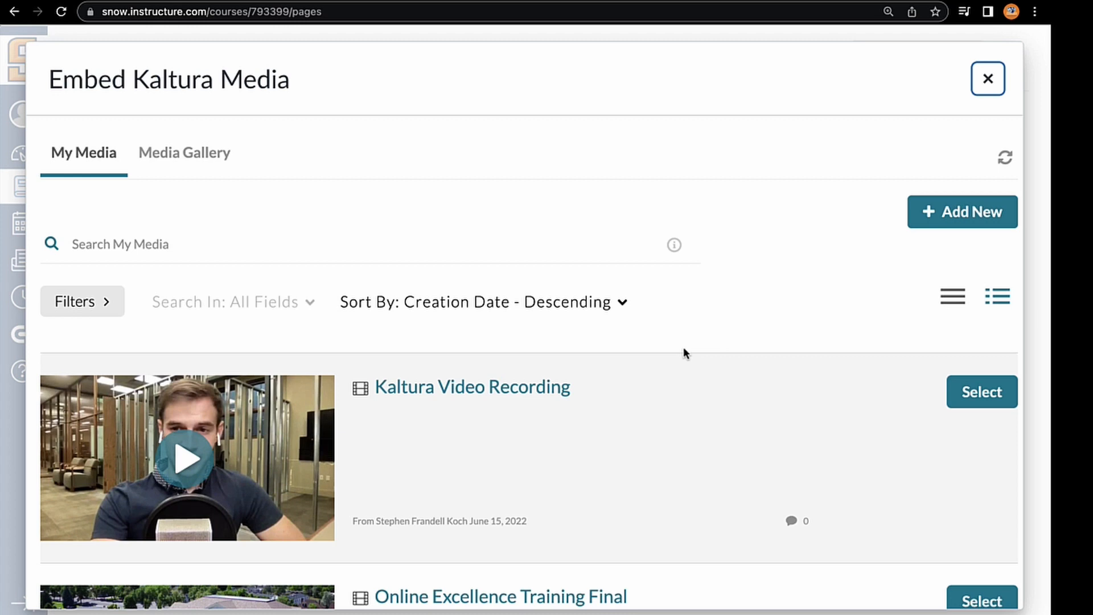
# - Check the options for adding new media and for choosing from the Media Gallery
pyautogui.click(928, 215)
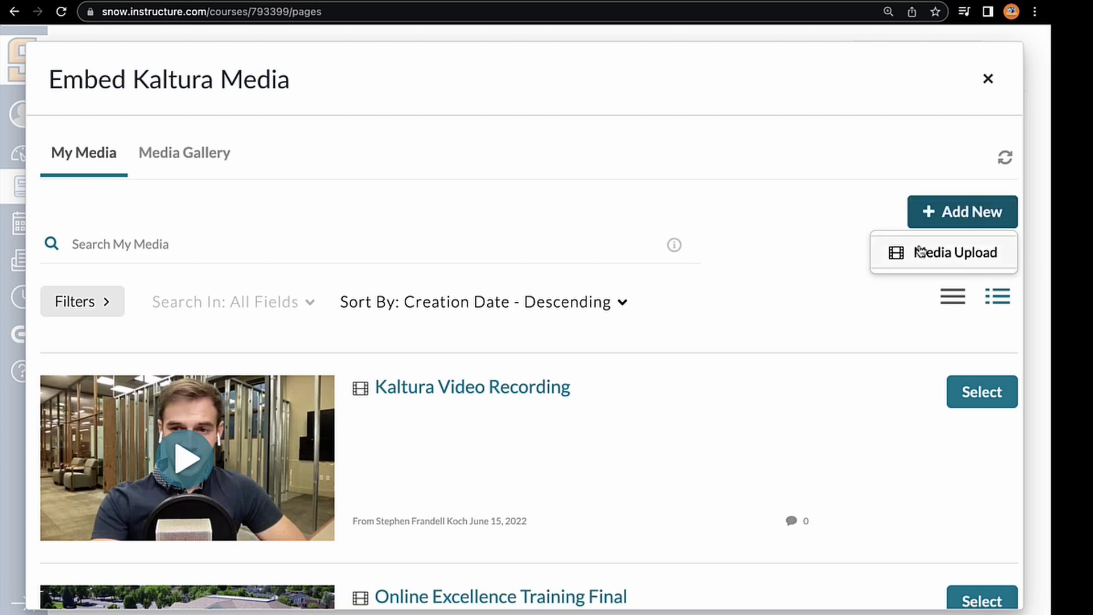
pyautogui.click(804, 202)
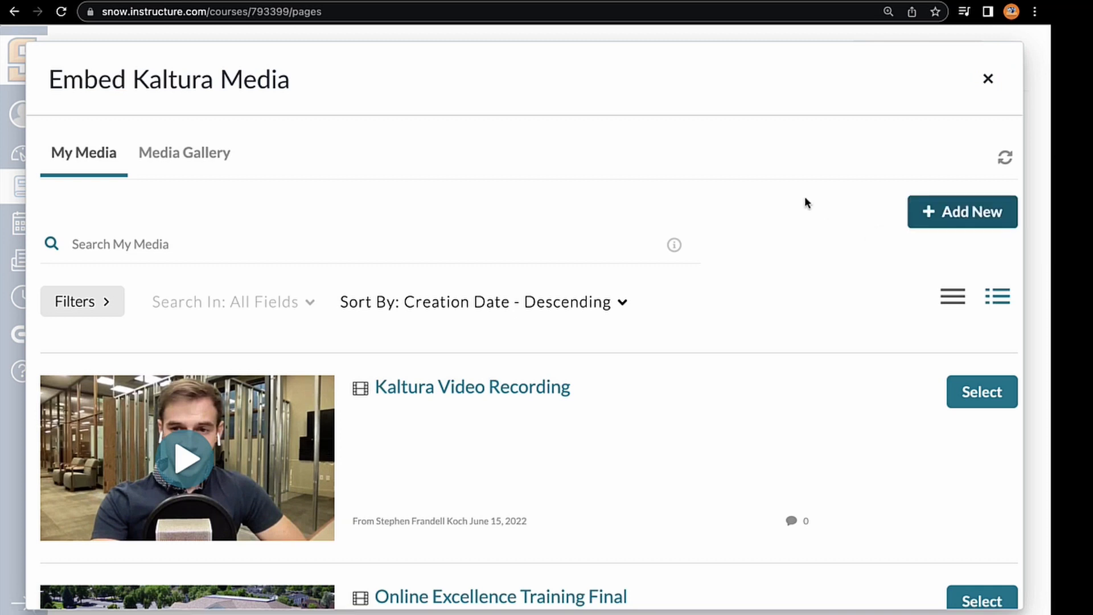
pyautogui.click(210, 155)
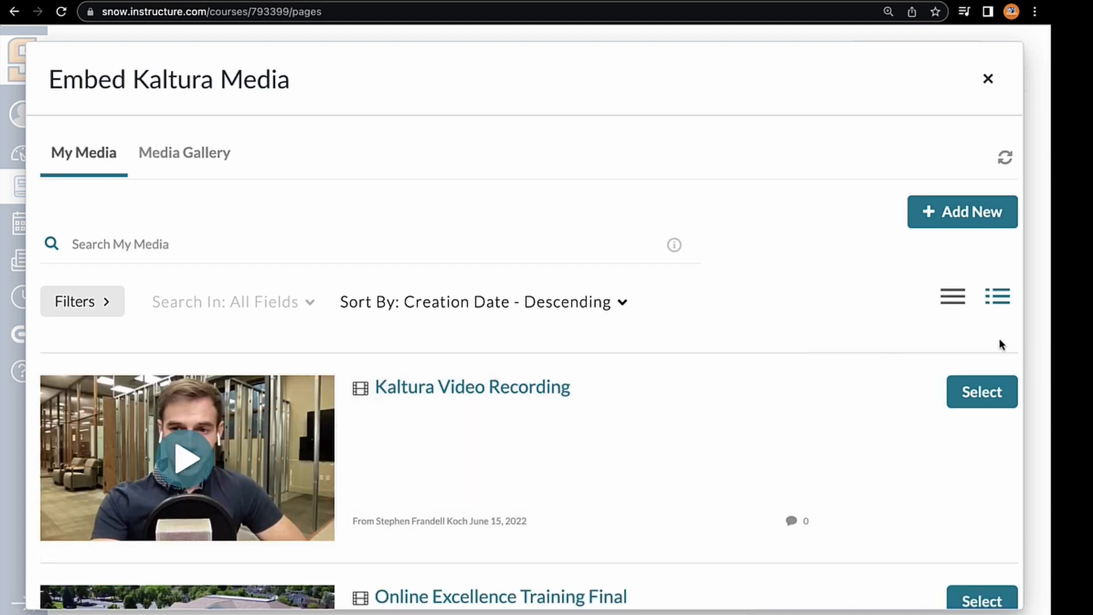
# - Embed the Kaltura Video Recording in the page with the first player skin and the 608x402 player size
pyautogui.click(981, 391)
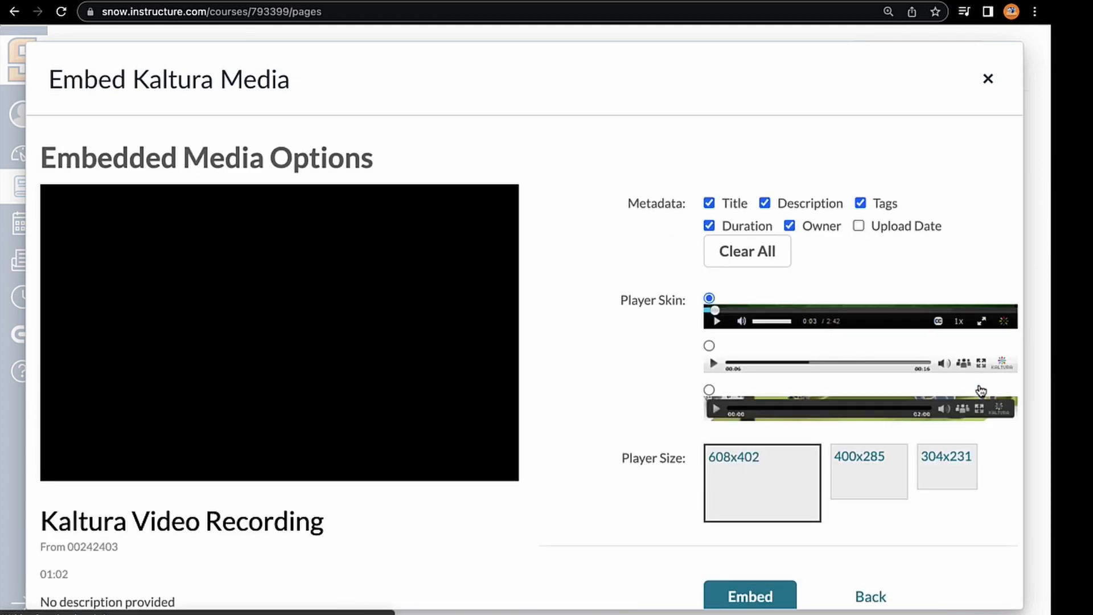
pyautogui.scroll(-1, 596, 343)
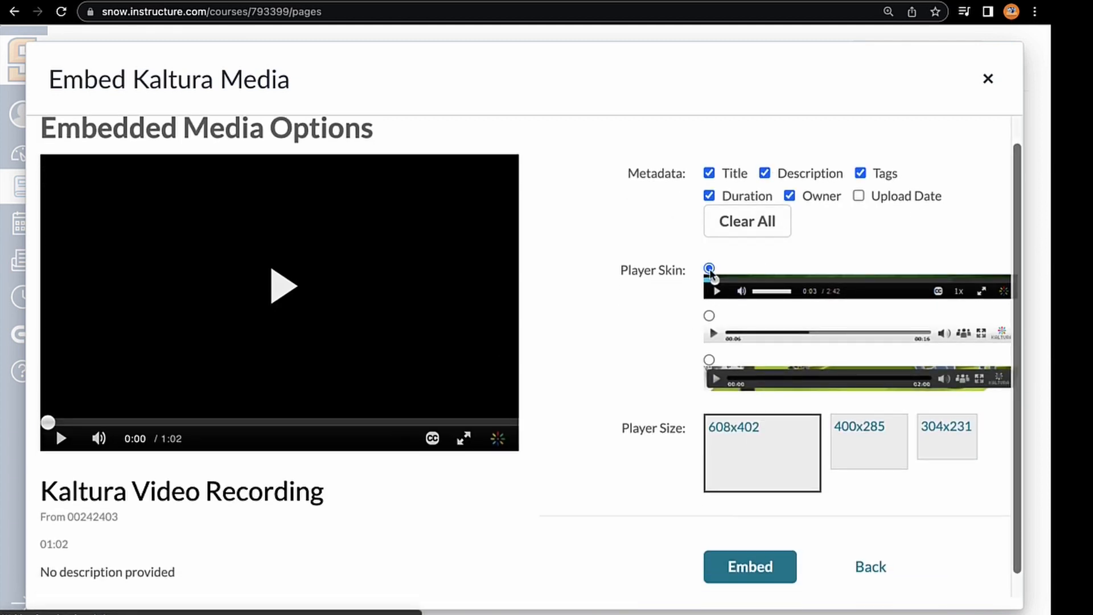
pyautogui.scroll(-1, 590, 385)
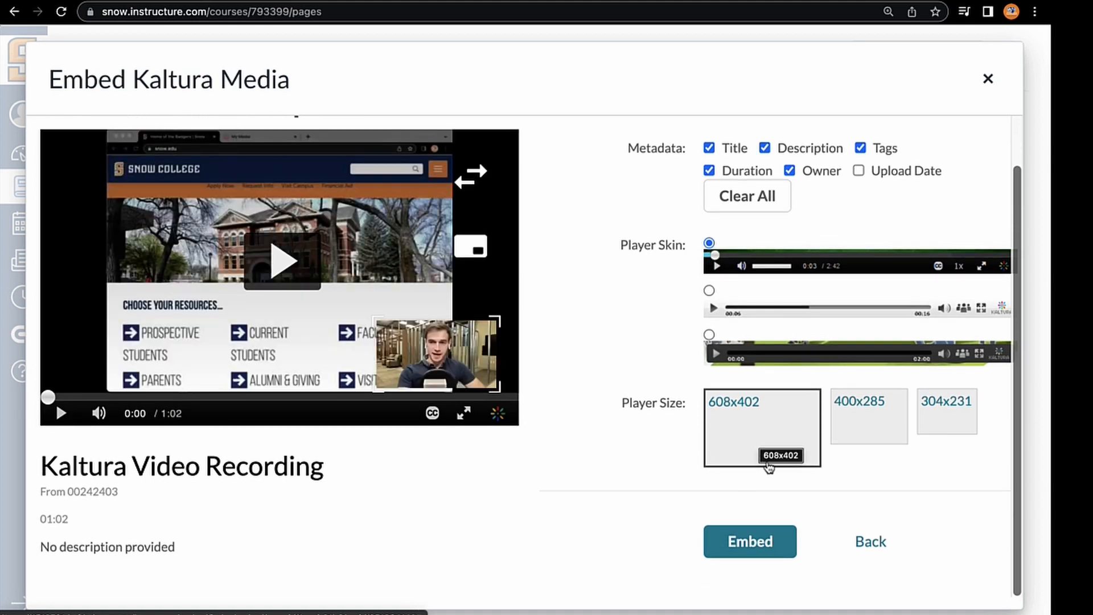
pyautogui.scroll(1, 638, 427)
pyautogui.scroll(-1, 634, 427)
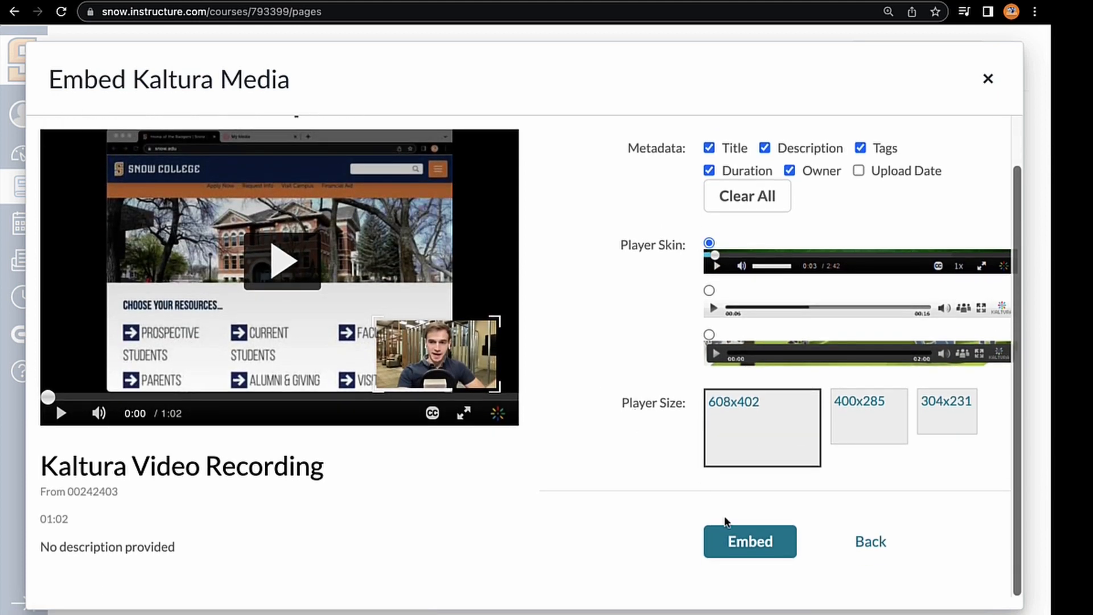
pyautogui.click(734, 538)
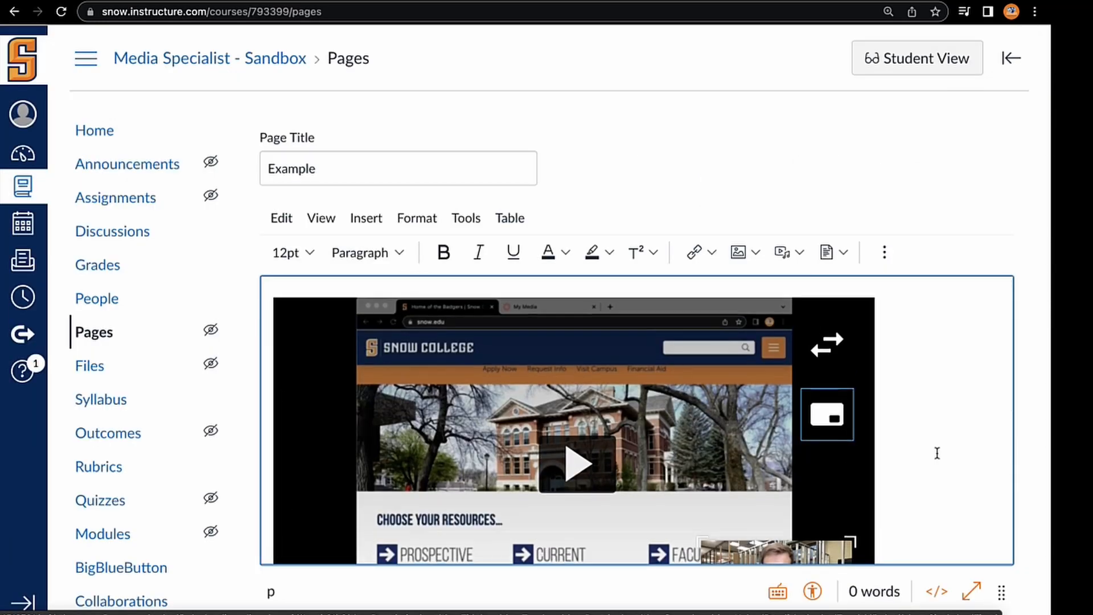
# - Examine the embedded video and its player controls in the Example page's body
pyautogui.scroll(-2, 937, 453)
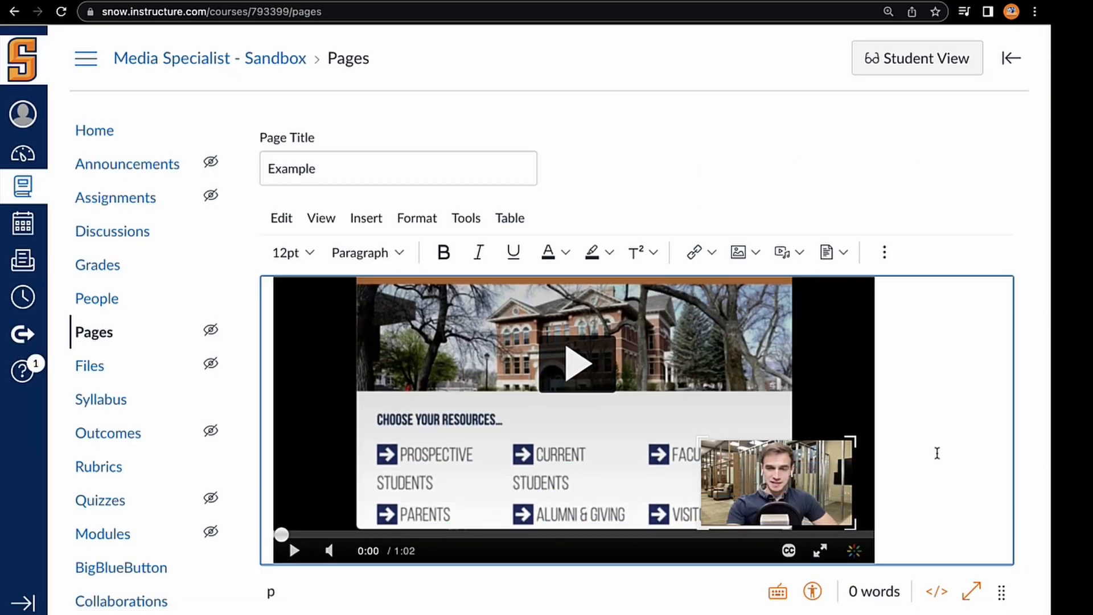
pyautogui.scroll(-1, 937, 453)
pyautogui.scroll(1, 937, 453)
pyautogui.scroll(1, 937, 453)
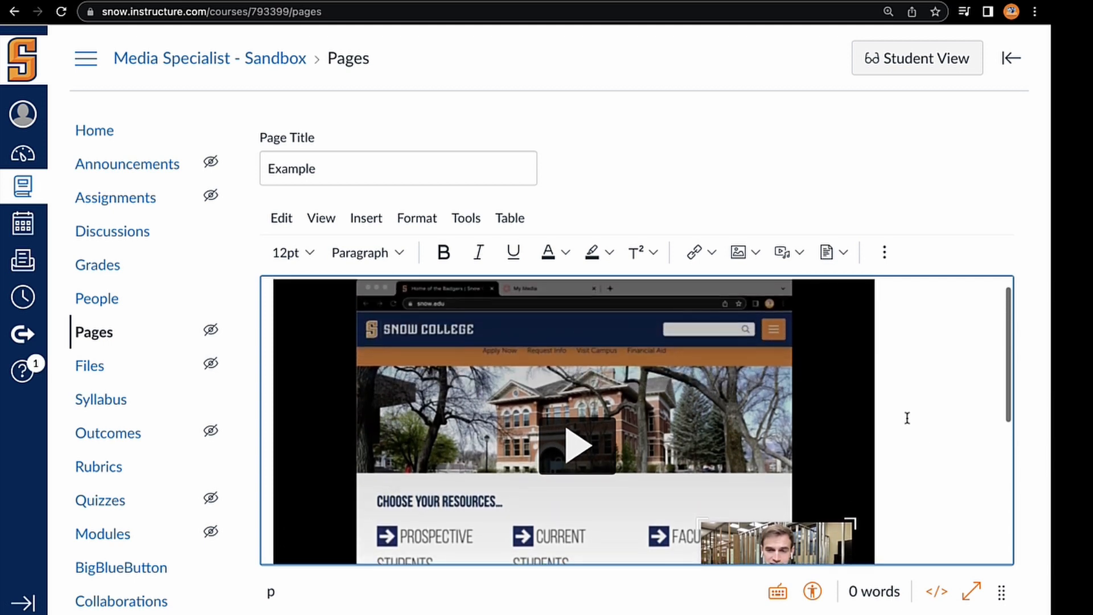
pyautogui.moveTo(825, 371)
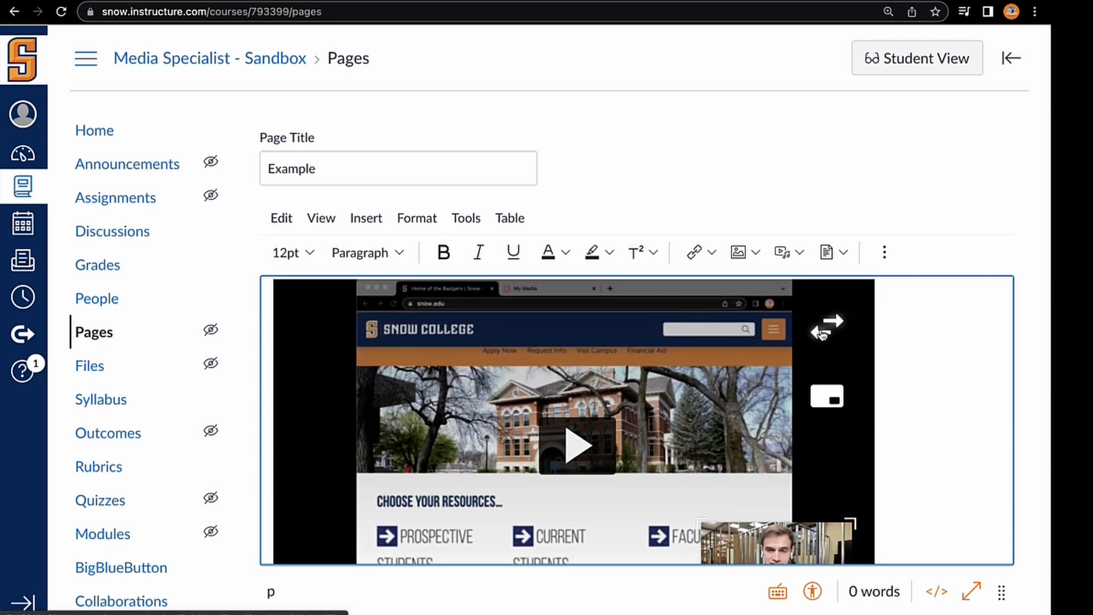